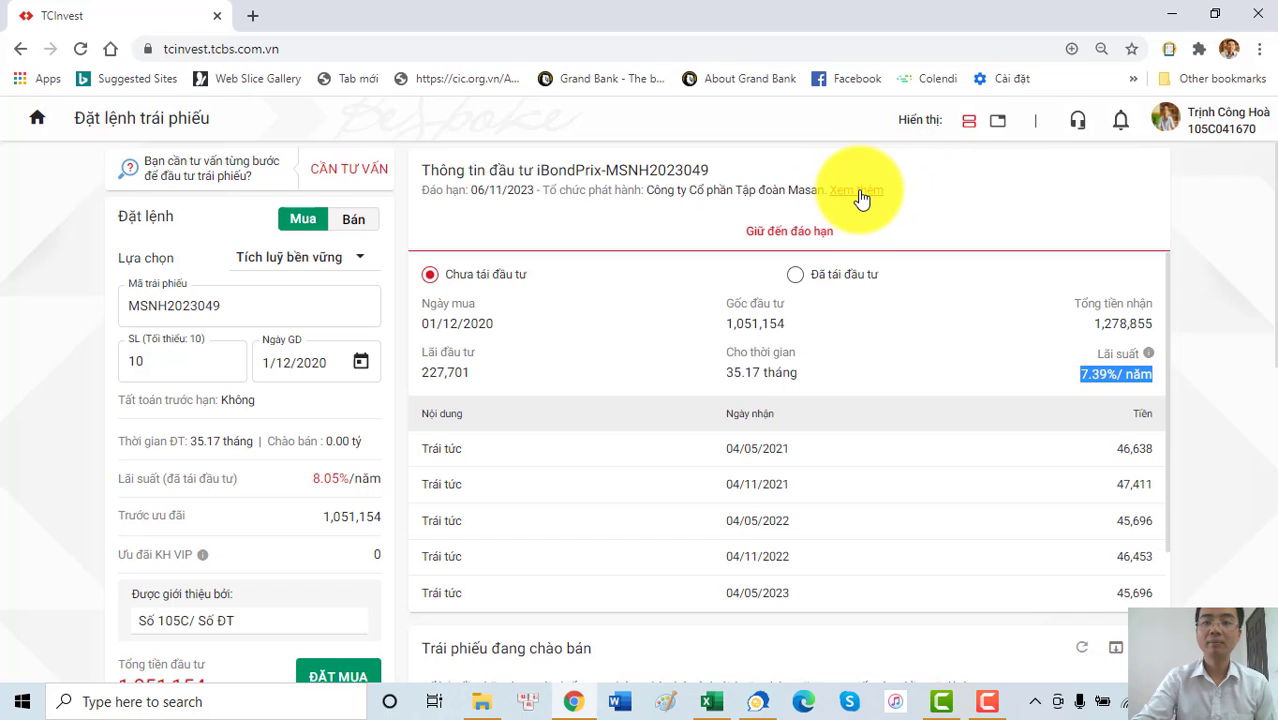
Step: Open the details of bond MSNH2023049 and compare its issue and maturity dates with the Excel cash-flow sheet
left_click(861, 199)
left_click(861, 199)
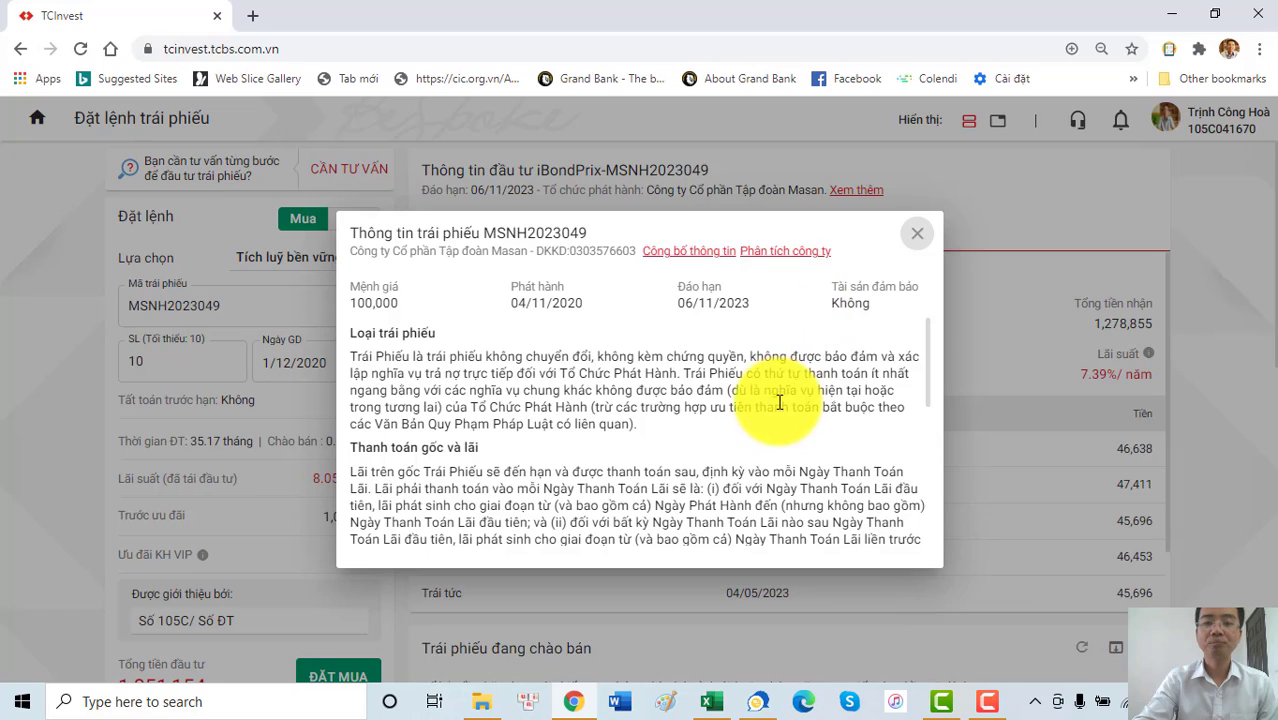
key("alt+Tab")
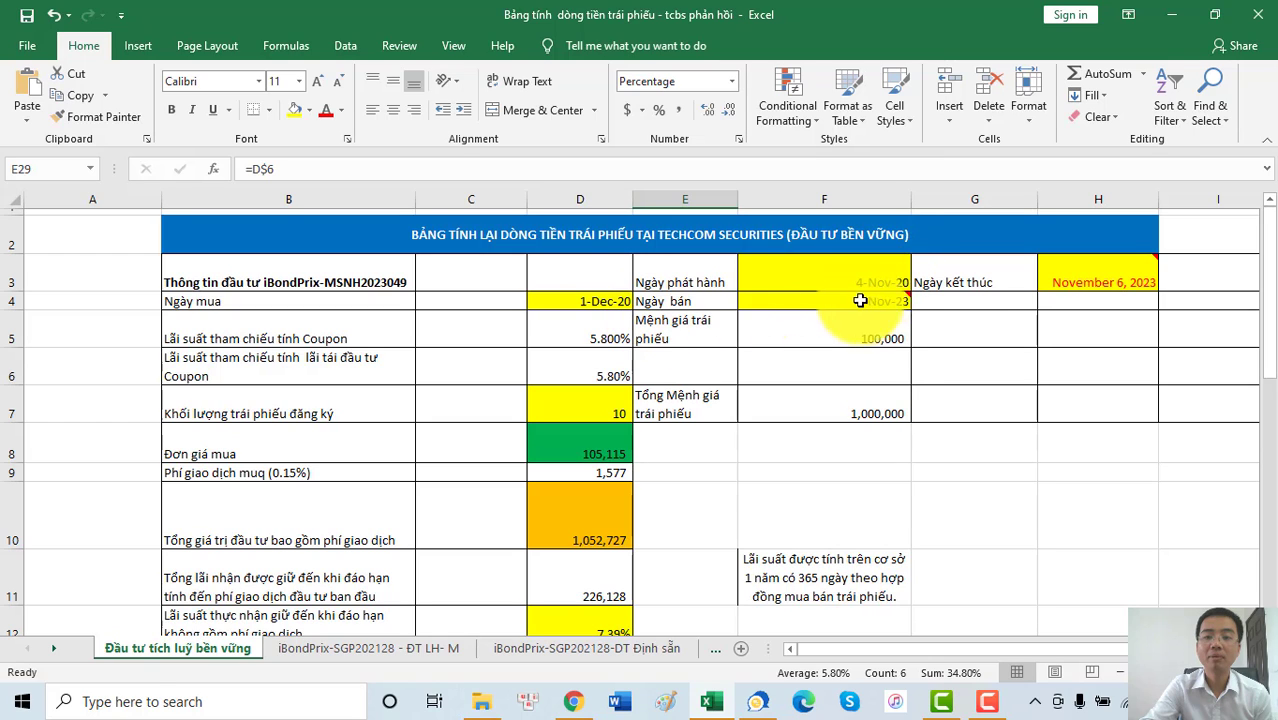
mouse_move(867, 300)
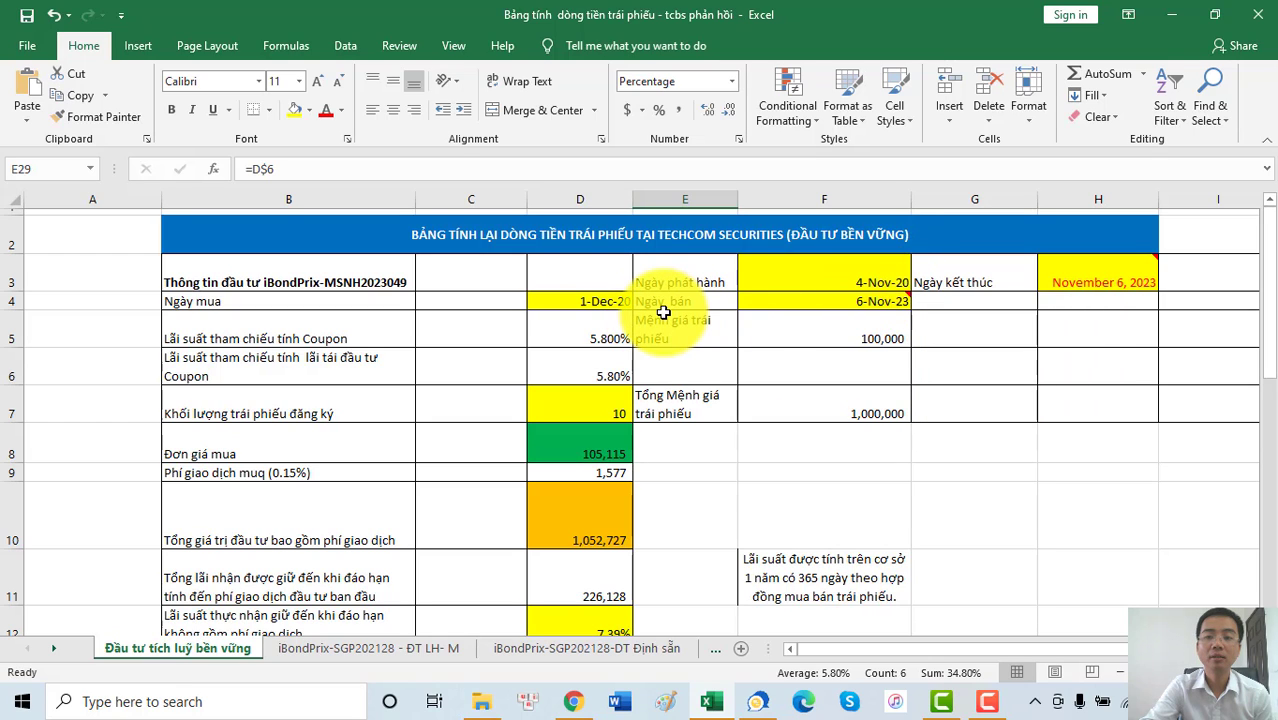
mouse_move(1097, 275)
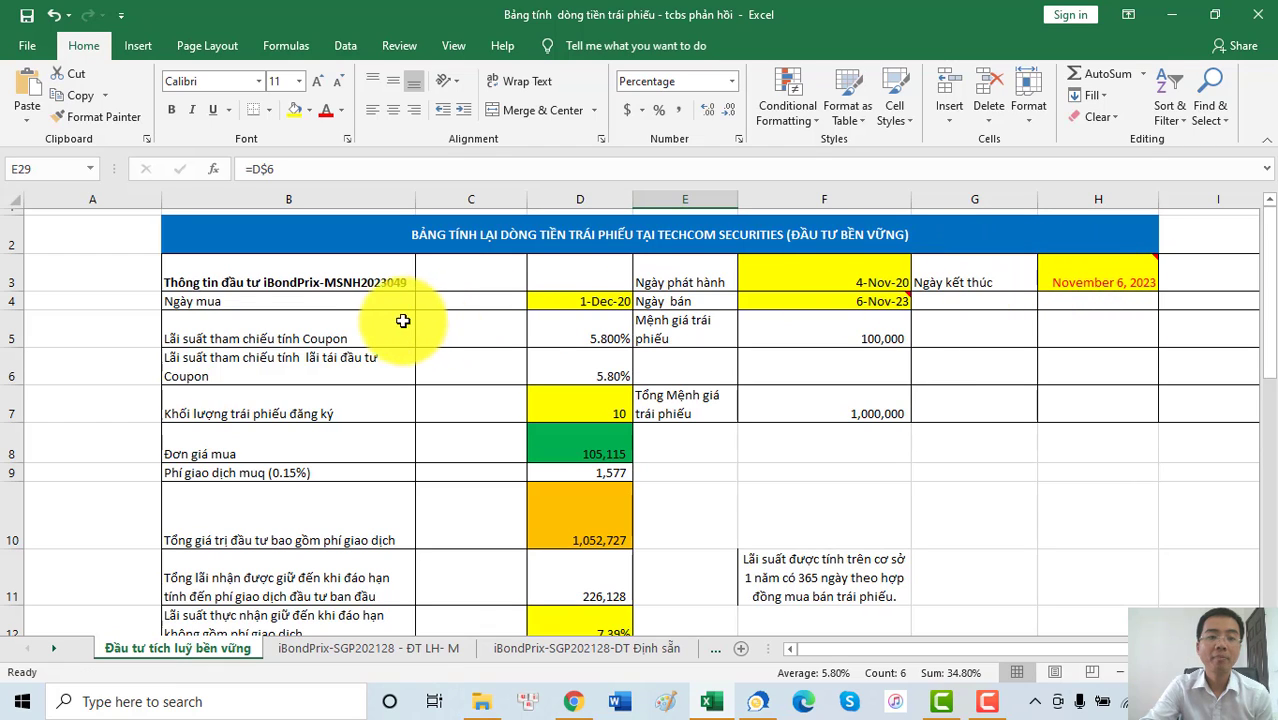
Step: Format the coupon and reinvestment reference rates in D5 and D6 to show one decimal place
left_click(593, 299)
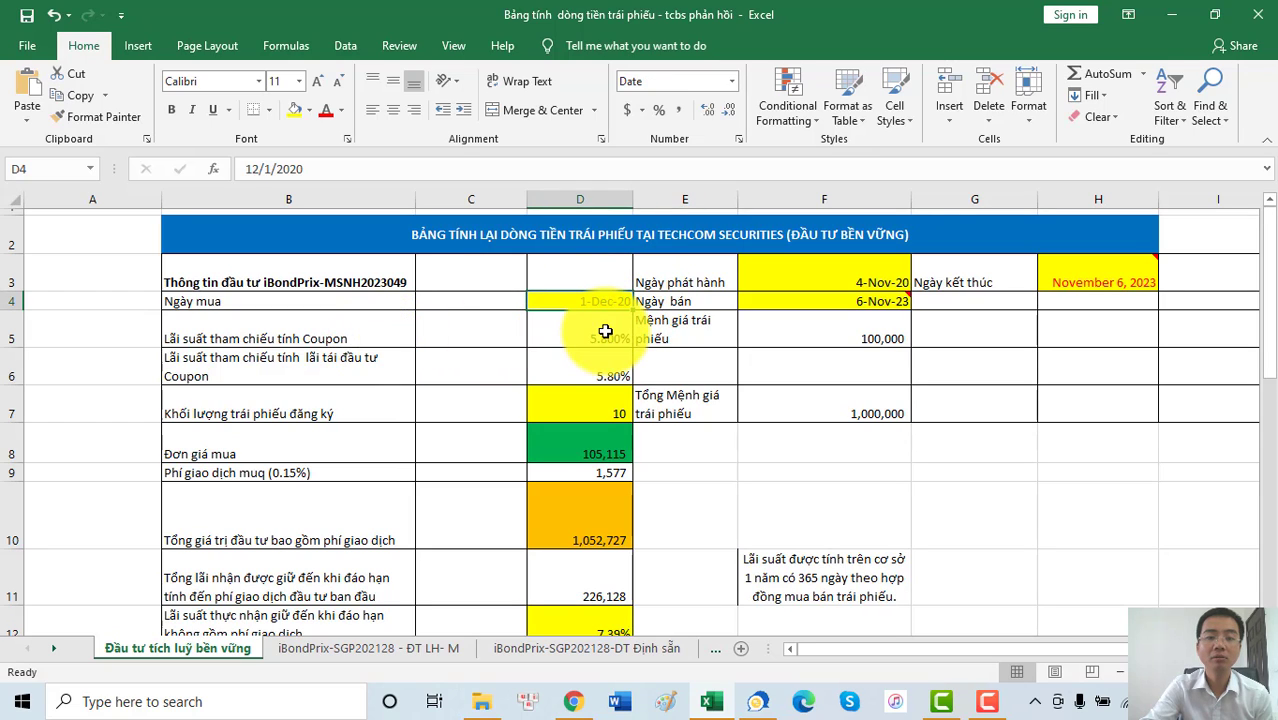
left_click(605, 331)
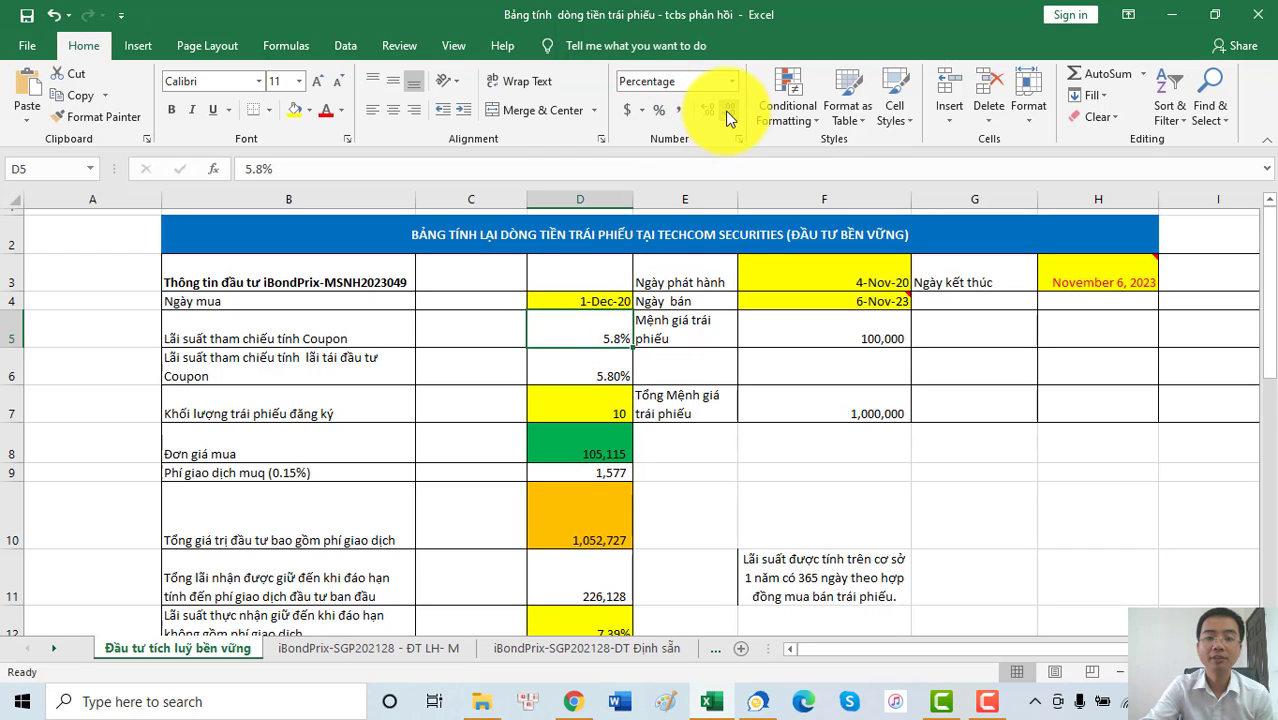
left_click(557, 378)
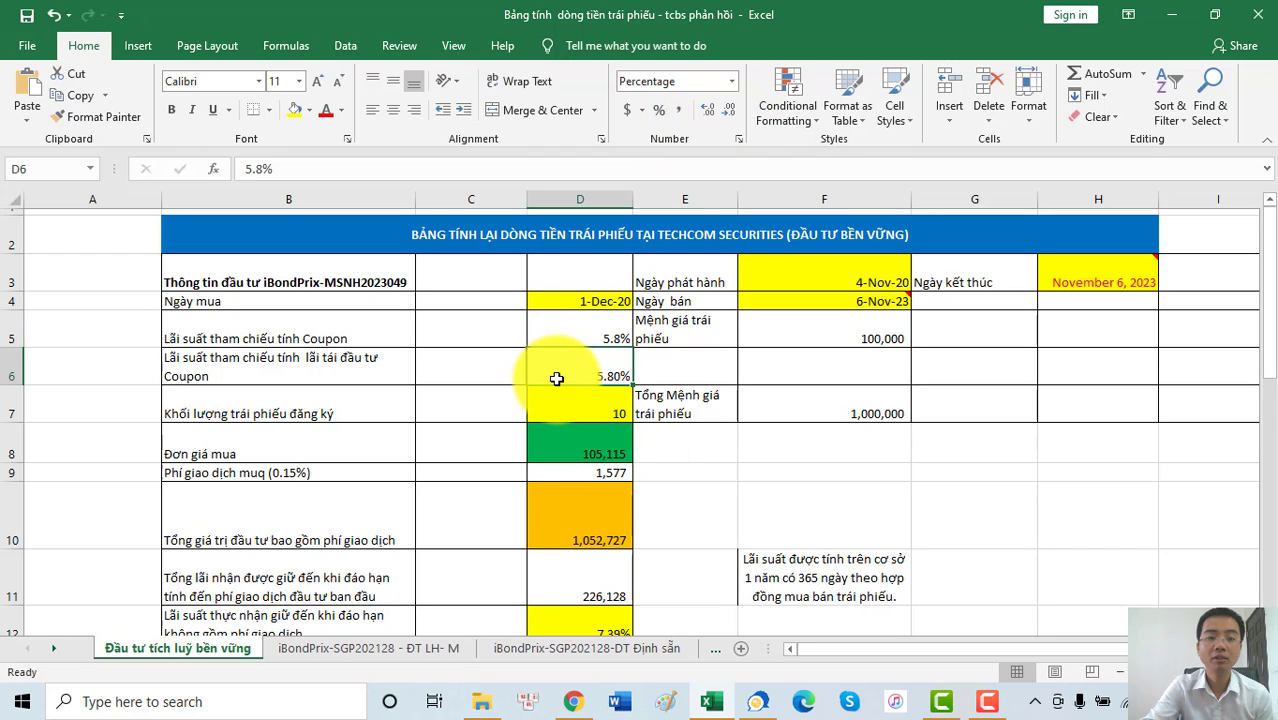
left_click(727, 111)
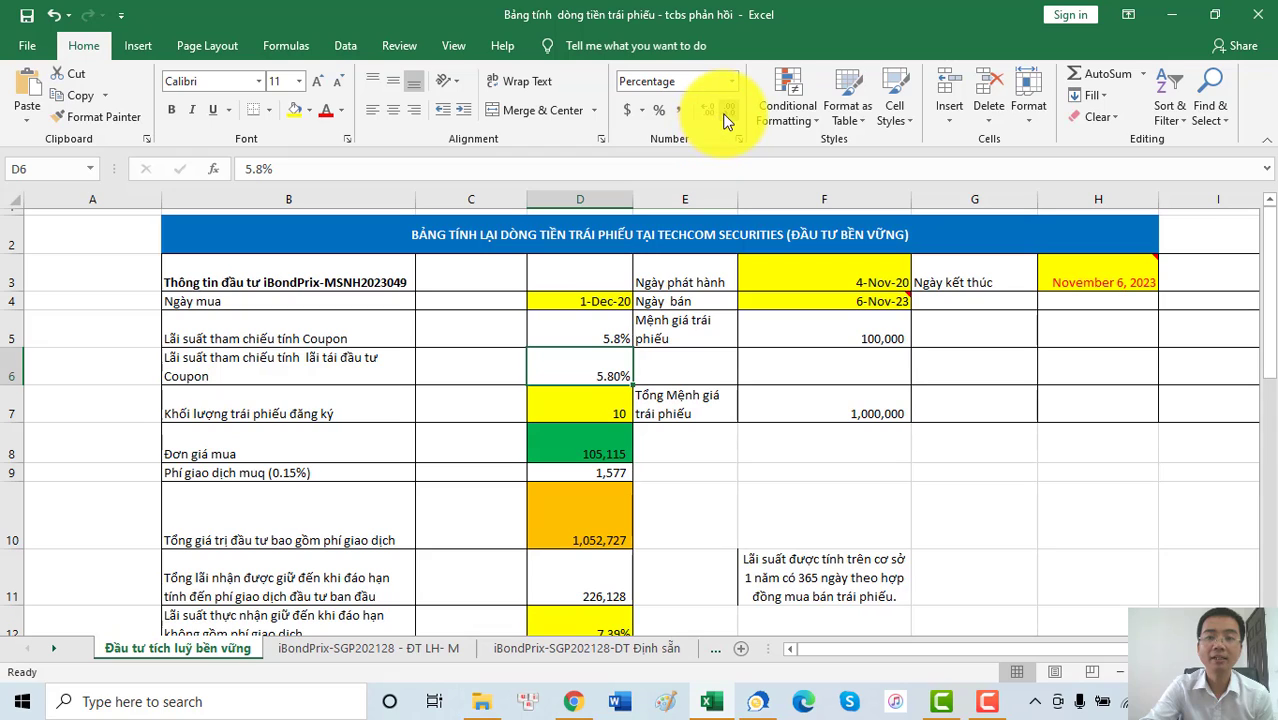
Step: Check the purchase unit price in D8 against the pre-discount amount on the TCInvest order page, then return to Excel
left_click(599, 432)
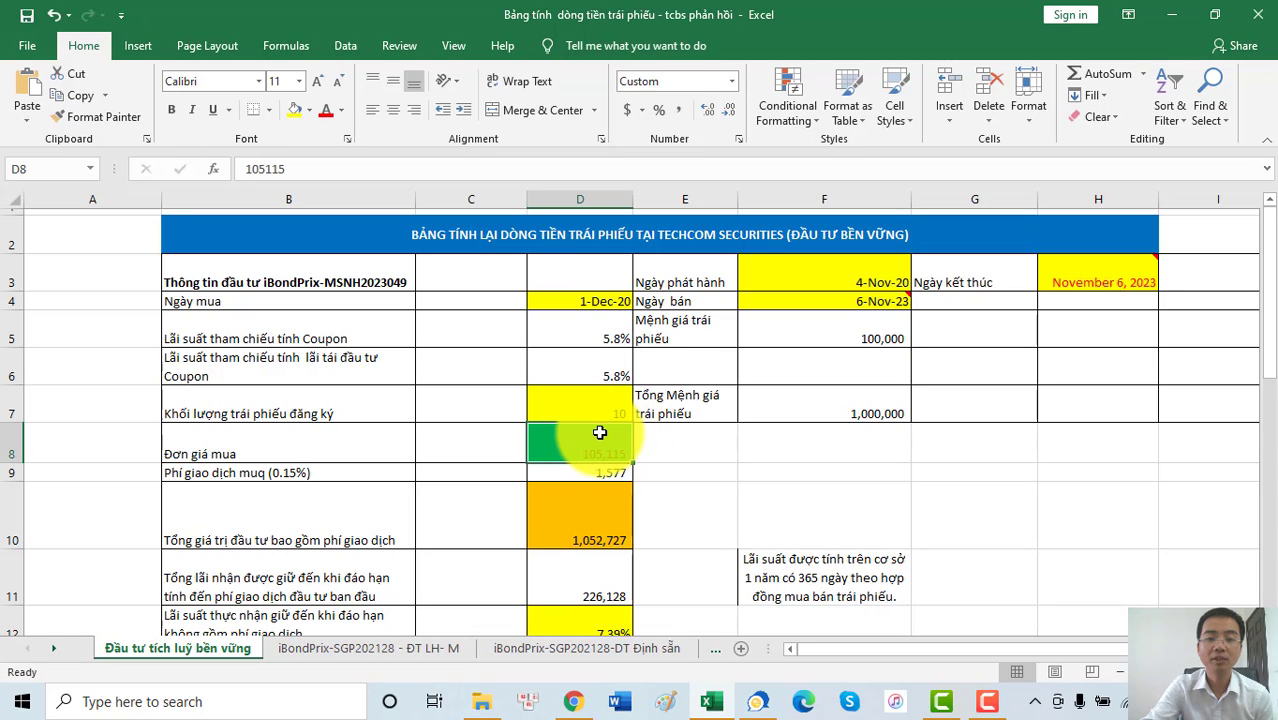
left_click(573, 701)
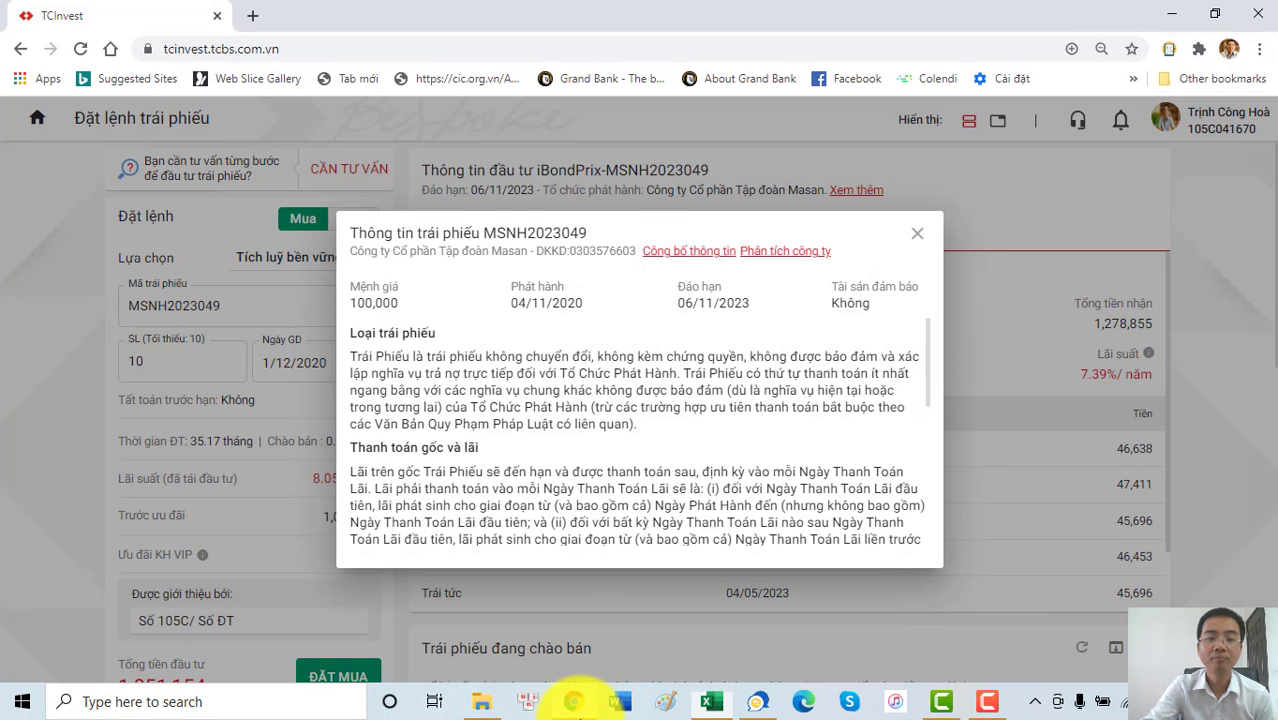
key("Escape")
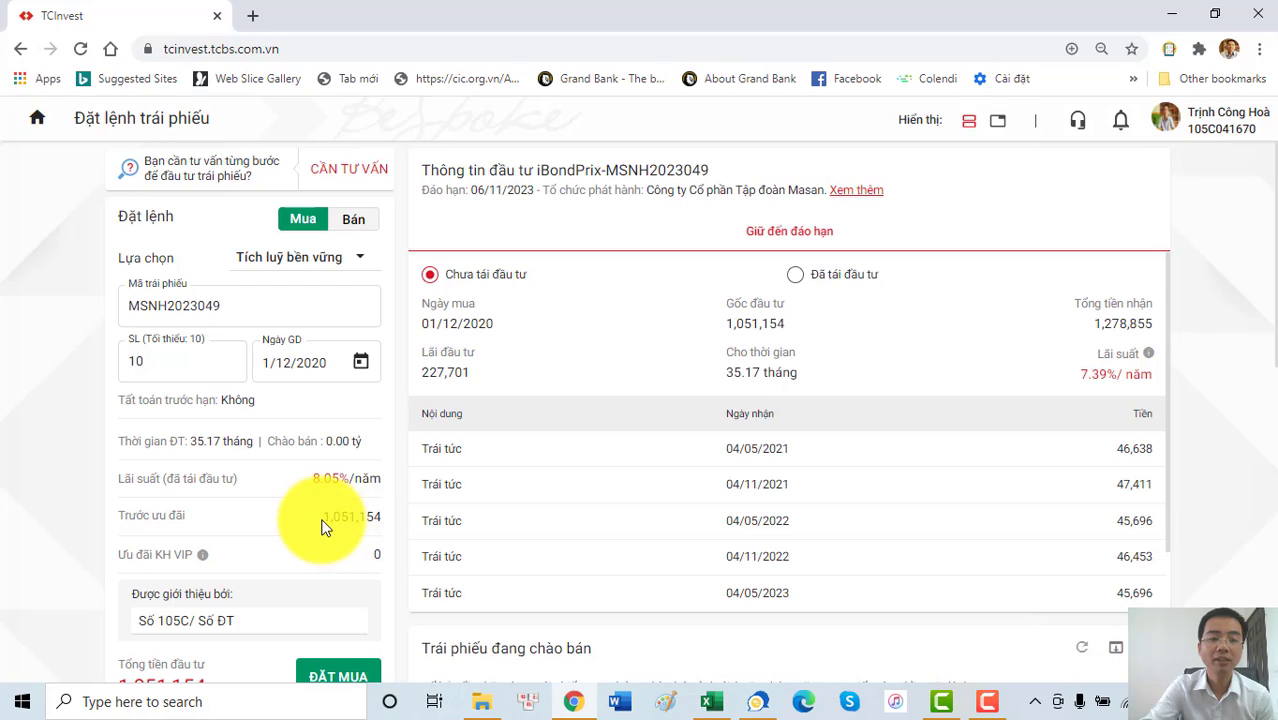
left_click_drag(324, 522, 385, 523)
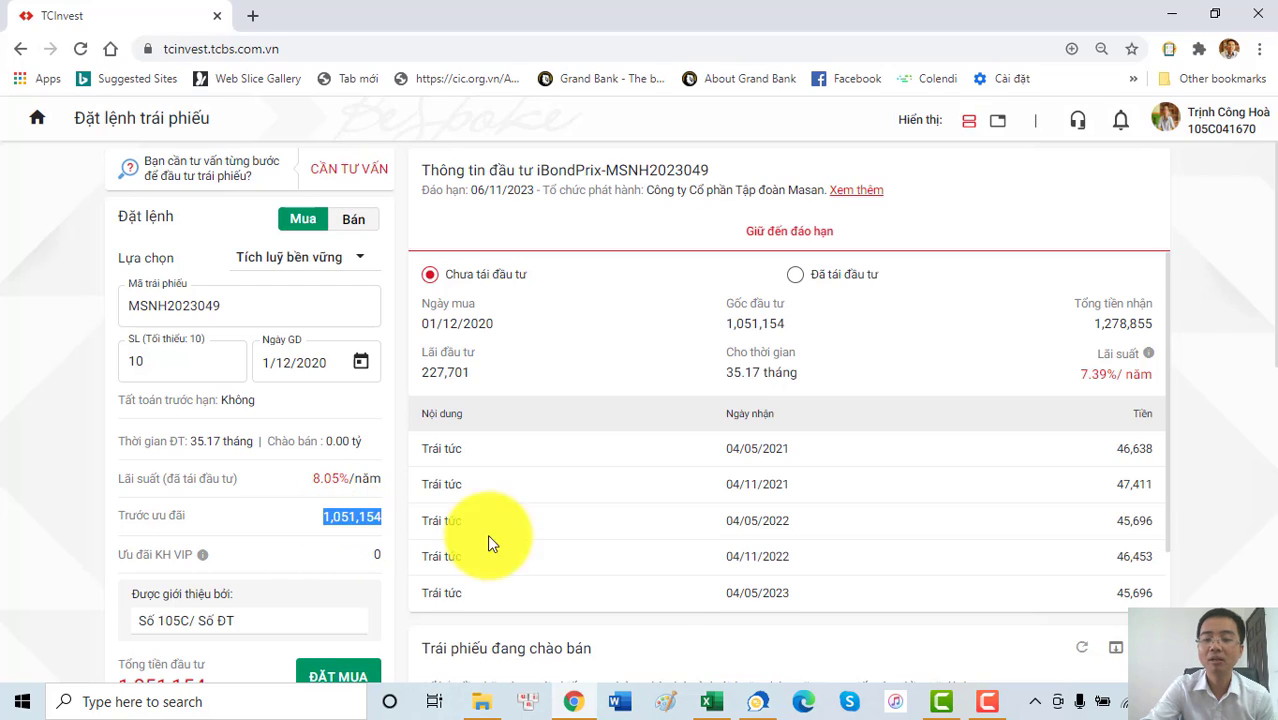
left_click(718, 704)
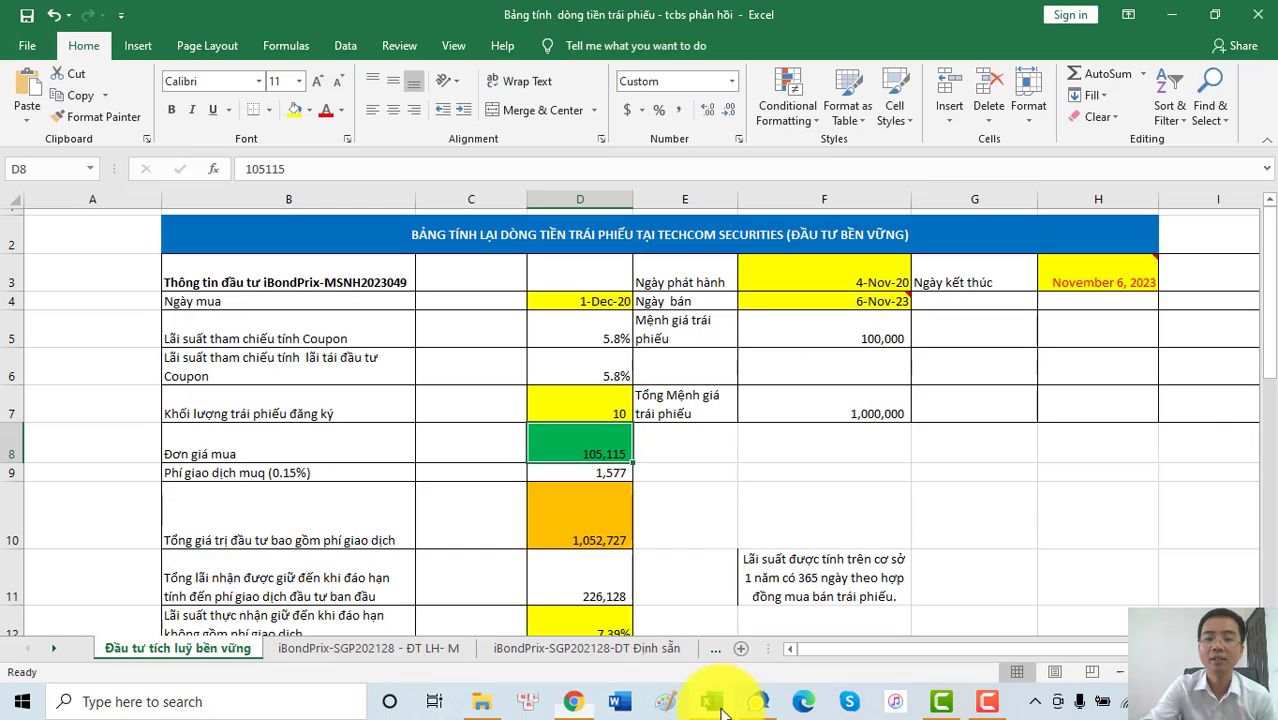
Step: Review the transaction fee formula in D9, the total investment formula in D10 and the interest-basis note in F11
left_click(608, 473)
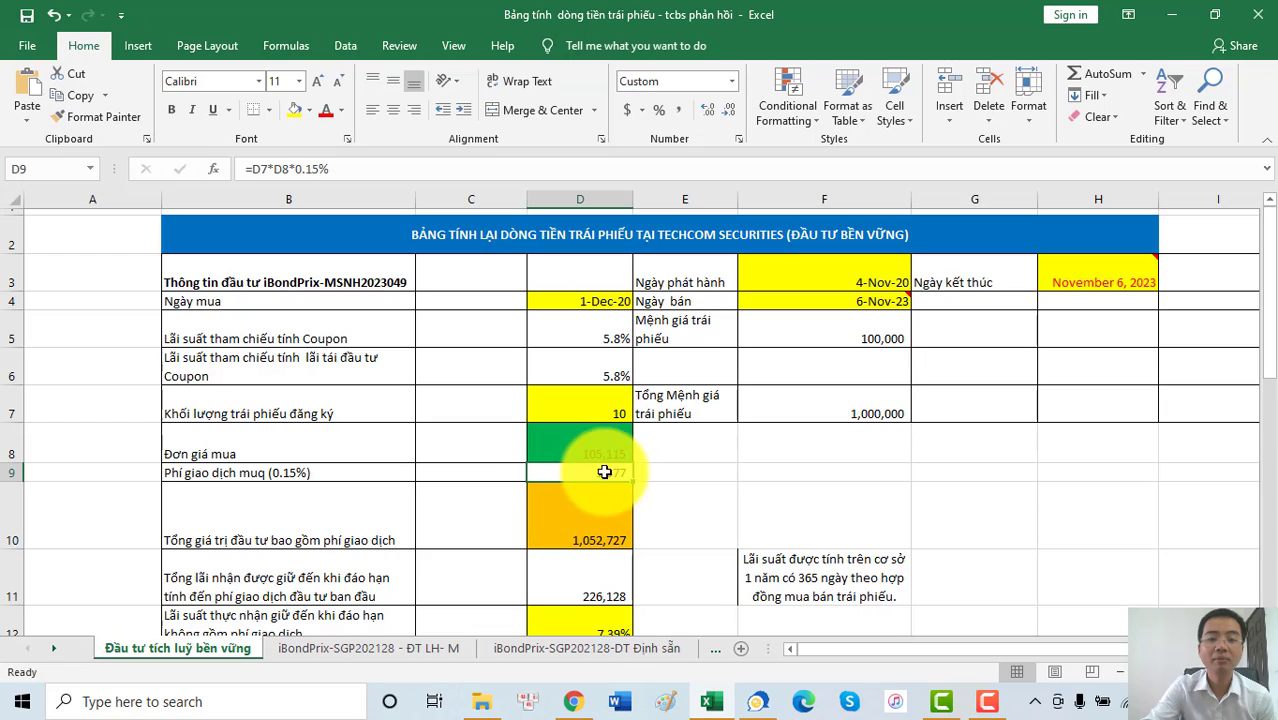
left_click(579, 517)
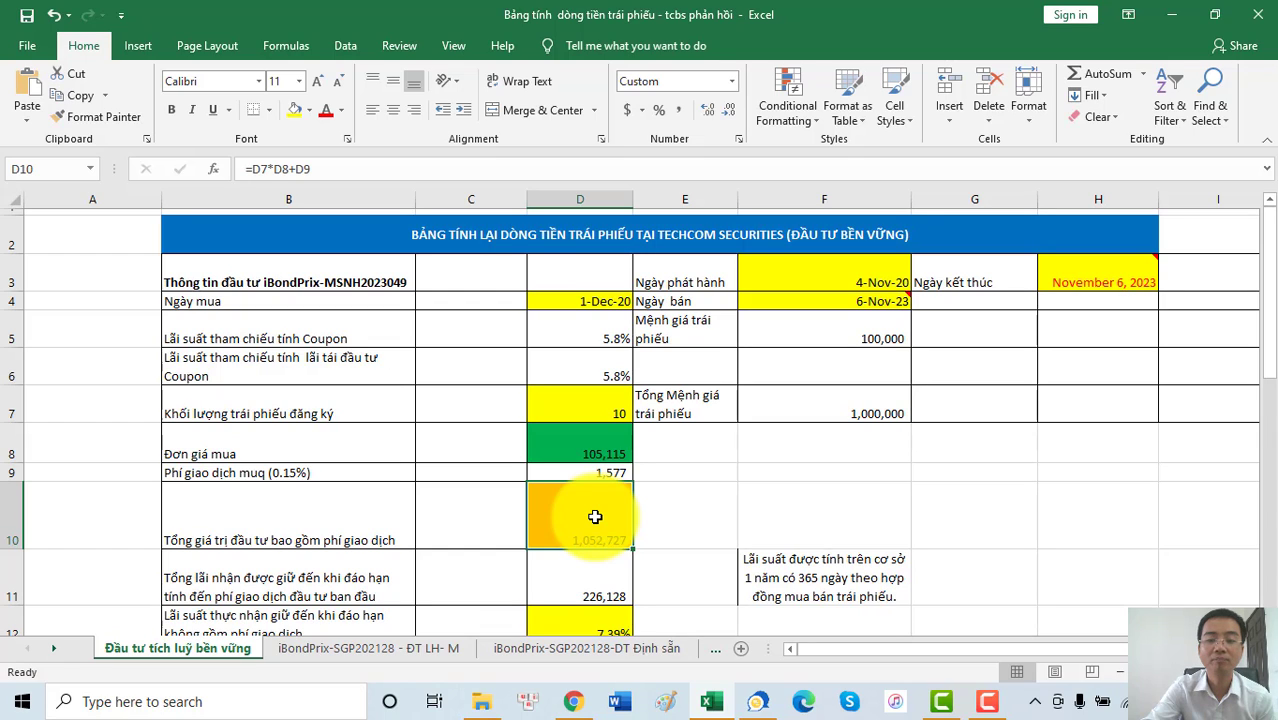
left_click(789, 561)
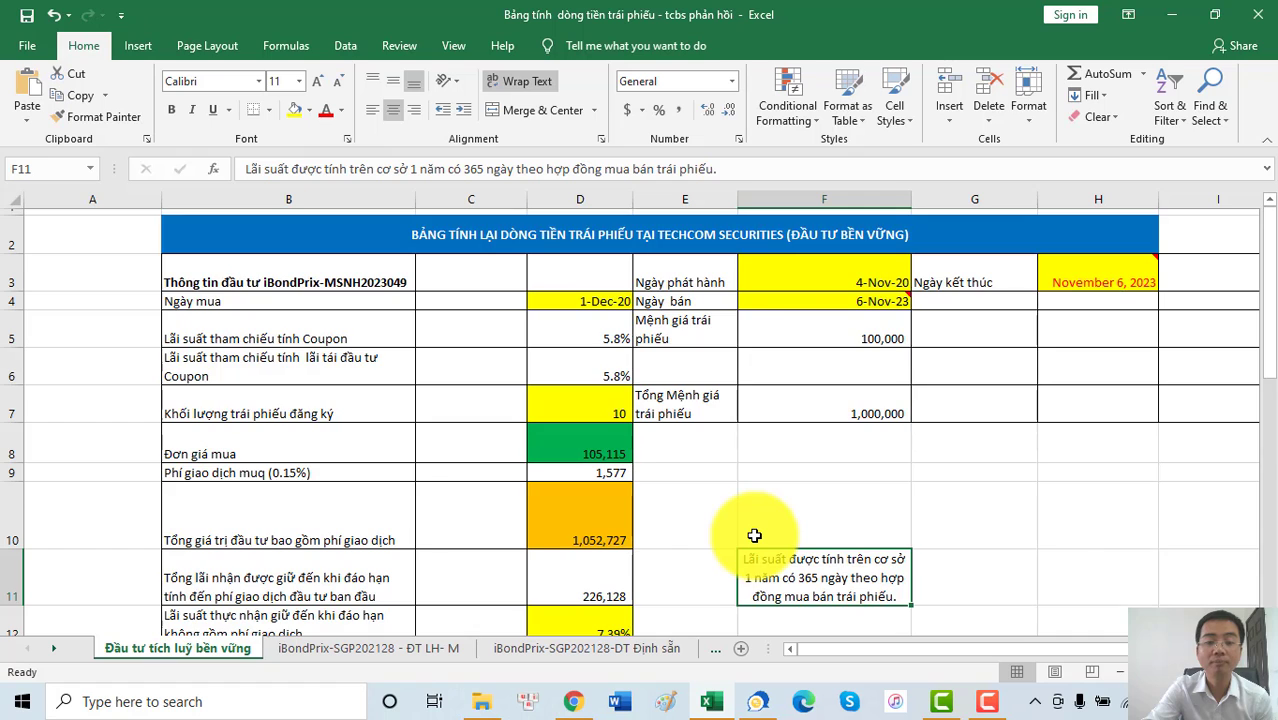
Step: Compare the first two coupon rates in H19:H20 with the coupon terms in the bond's details on TCInvest, including the margin for subsequent periods
scroll(754, 536, "down", 4)
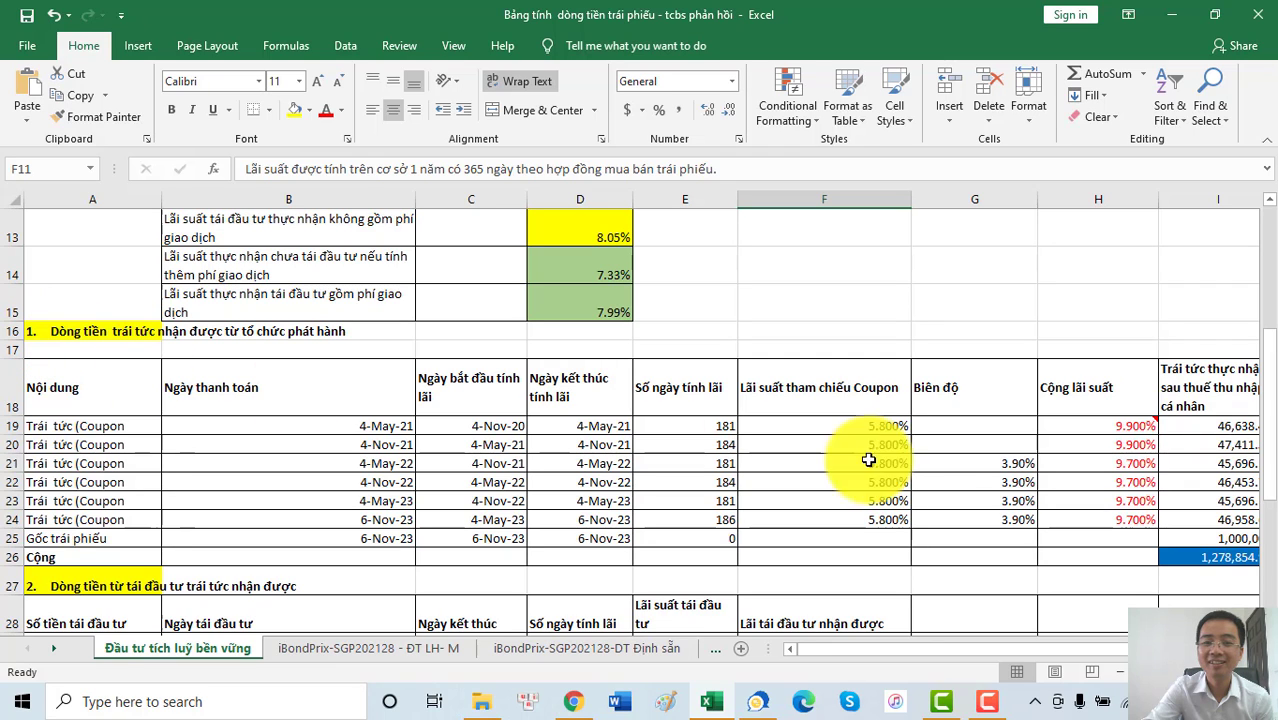
left_click_drag(1115, 425, 1115, 442)
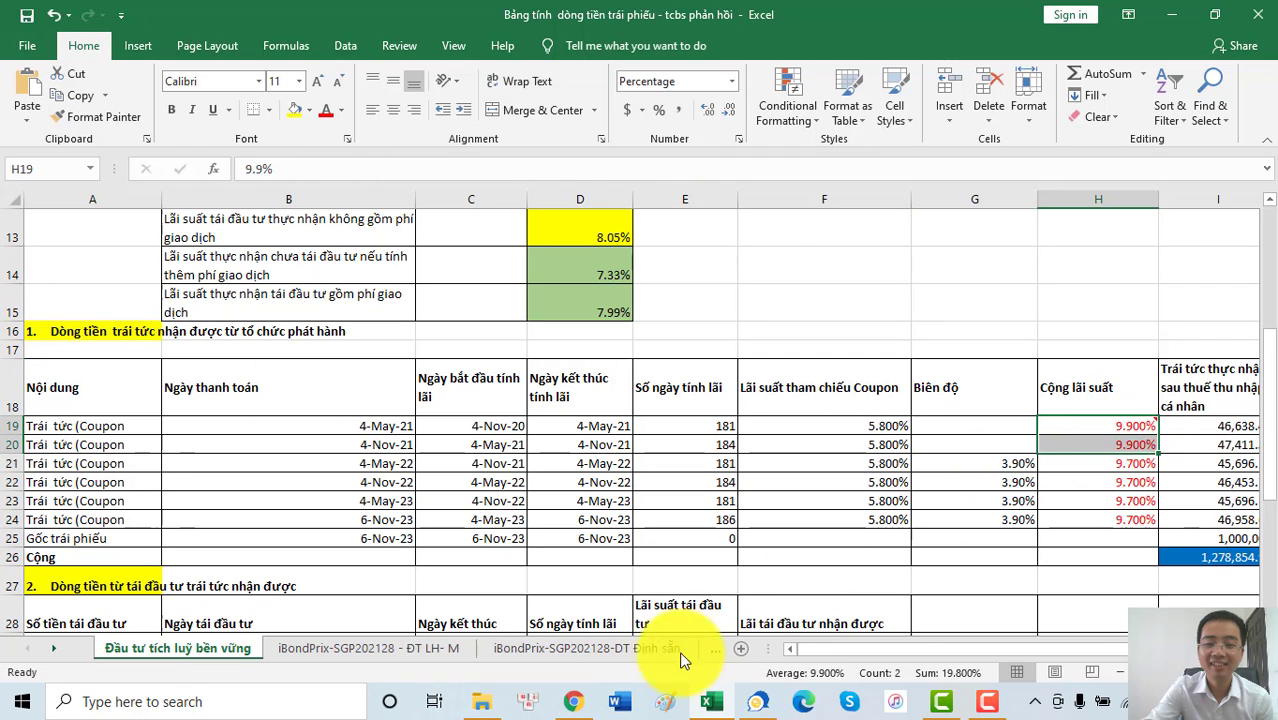
left_click(573, 701)
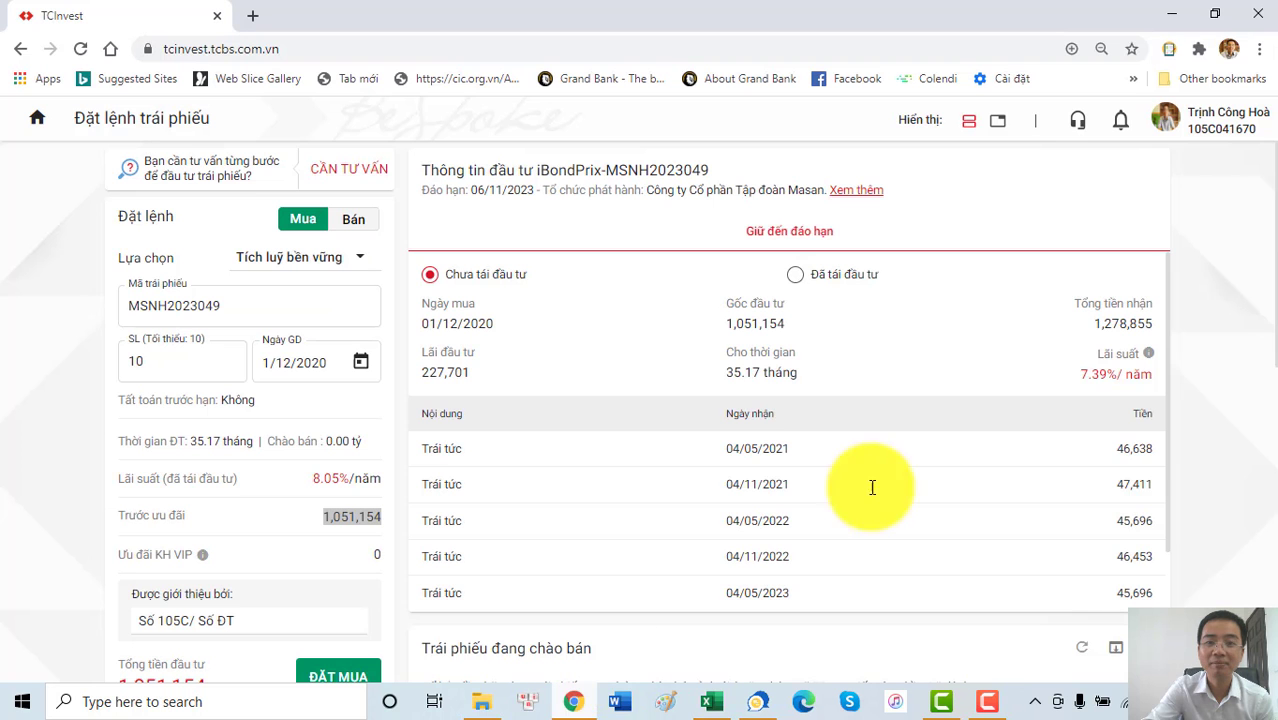
left_click(858, 192)
scroll(618, 414, "down", 2)
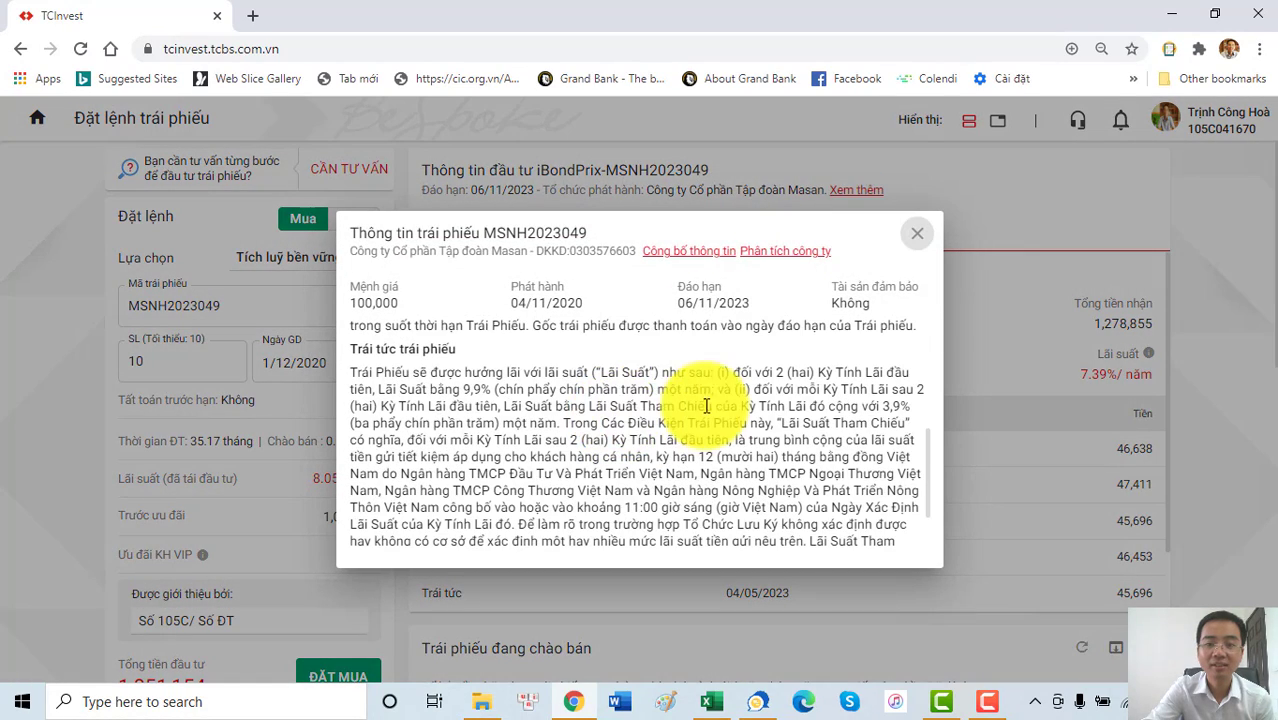
scroll(592, 402, "down", 2)
scroll(594, 402, "up", 2)
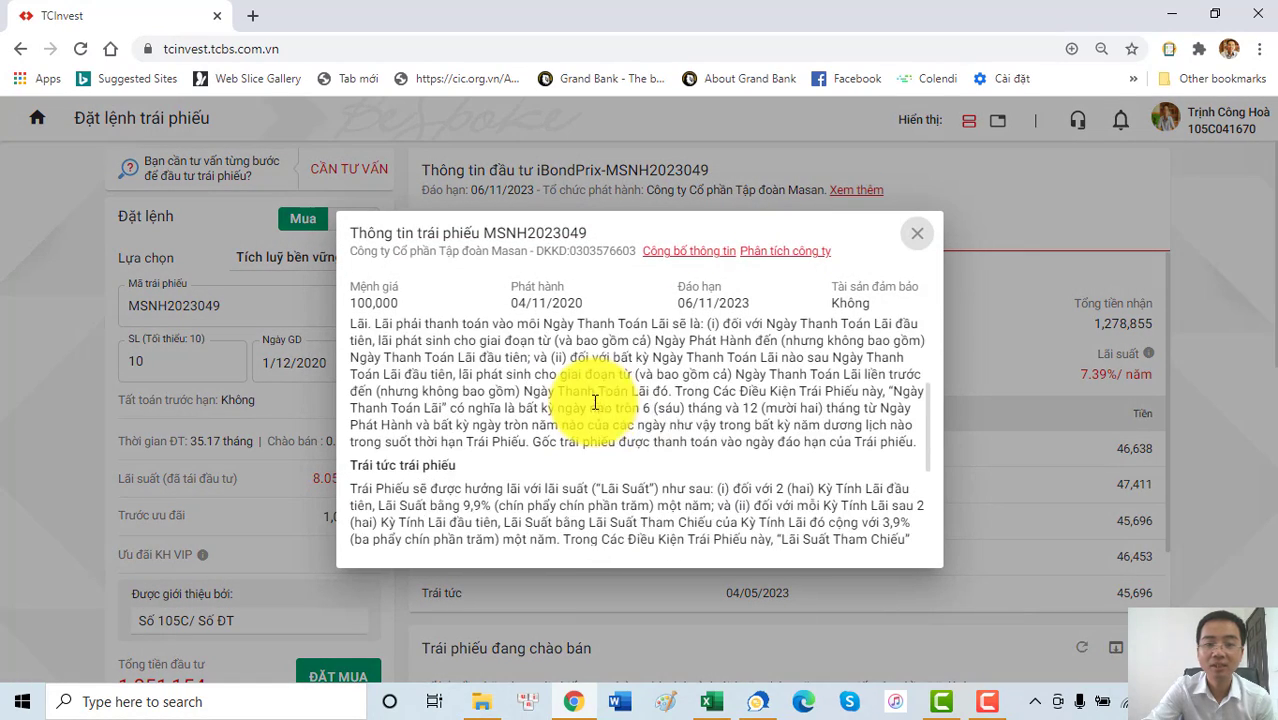
scroll(695, 460, "down", 1)
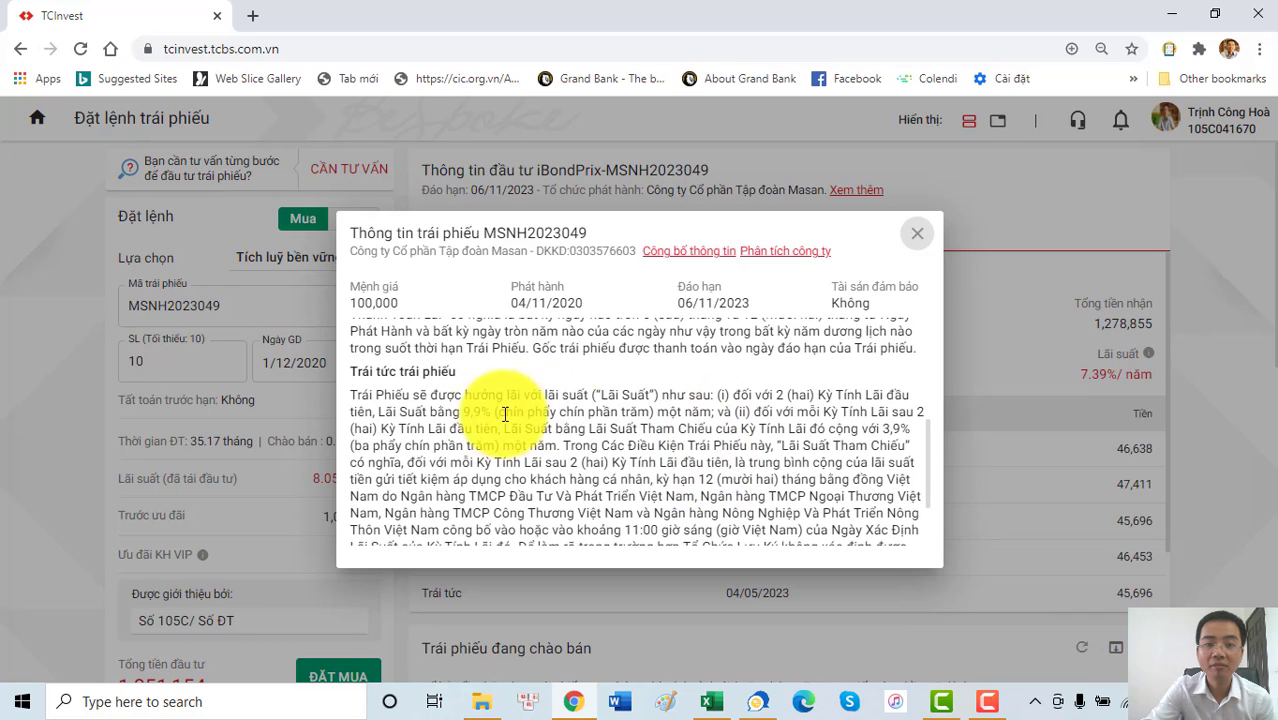
left_click_drag(460, 411, 502, 411)
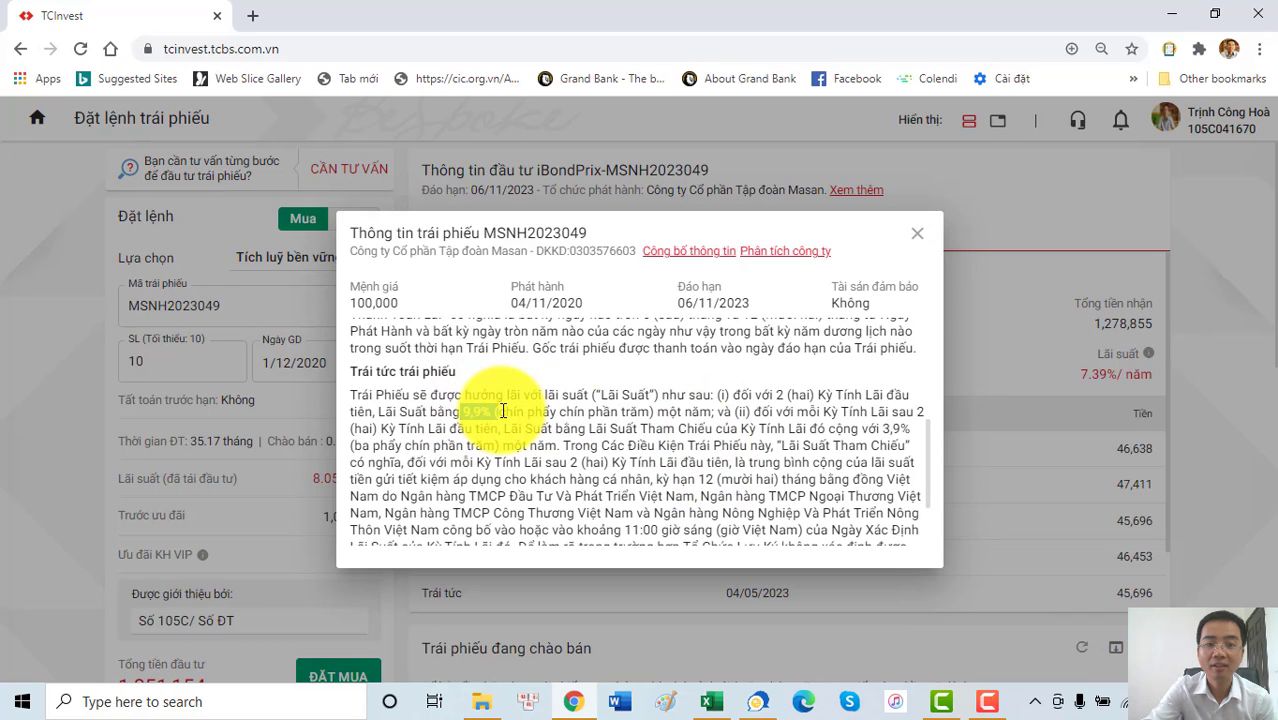
left_click(912, 430)
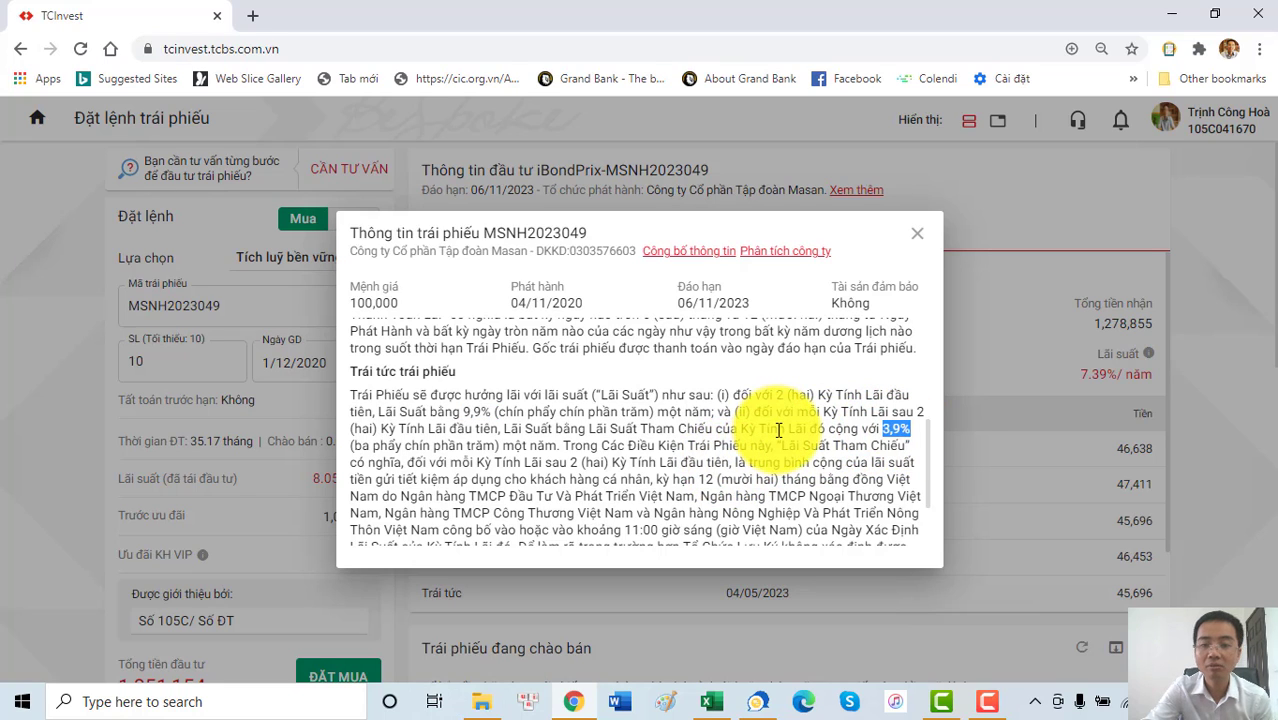
Step: Back in Excel, examine the combined rate formula in H21 and the after-tax coupon formulas in I19, I21 and I24
left_click(727, 708)
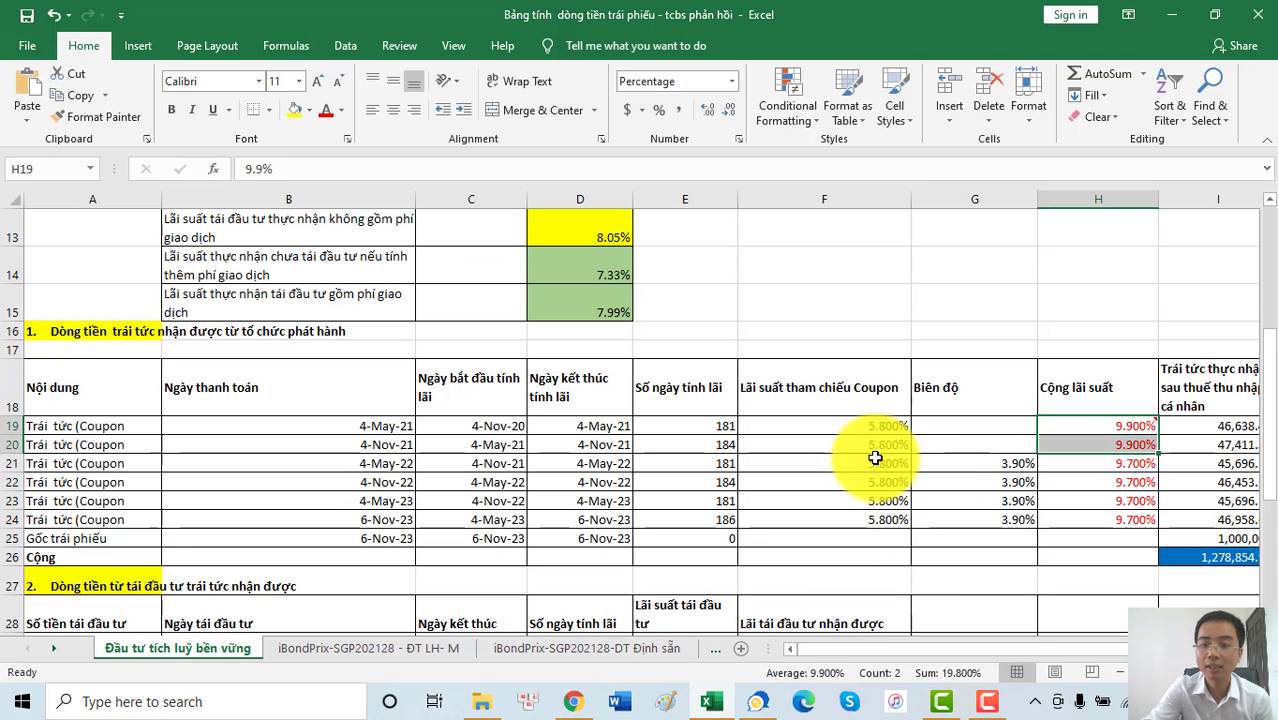
left_click(1126, 470)
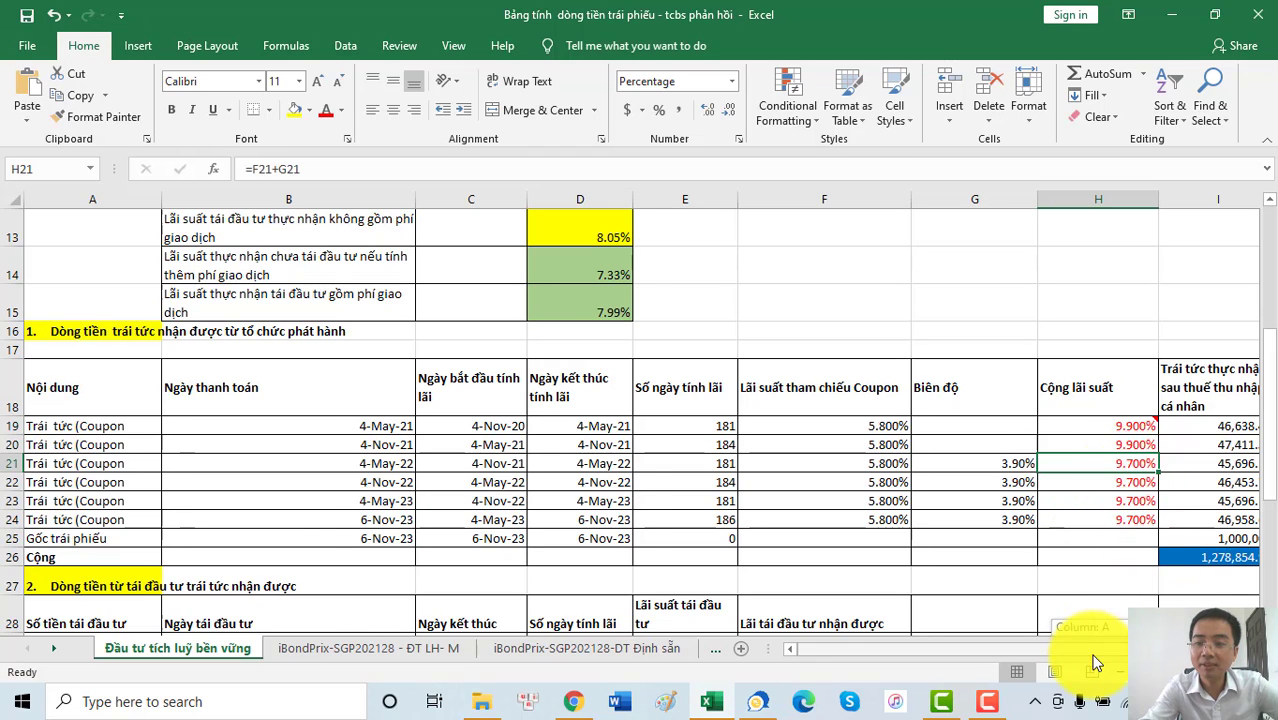
scroll(1080, 655, "right", 1)
scroll(1137, 607, "right", 1)
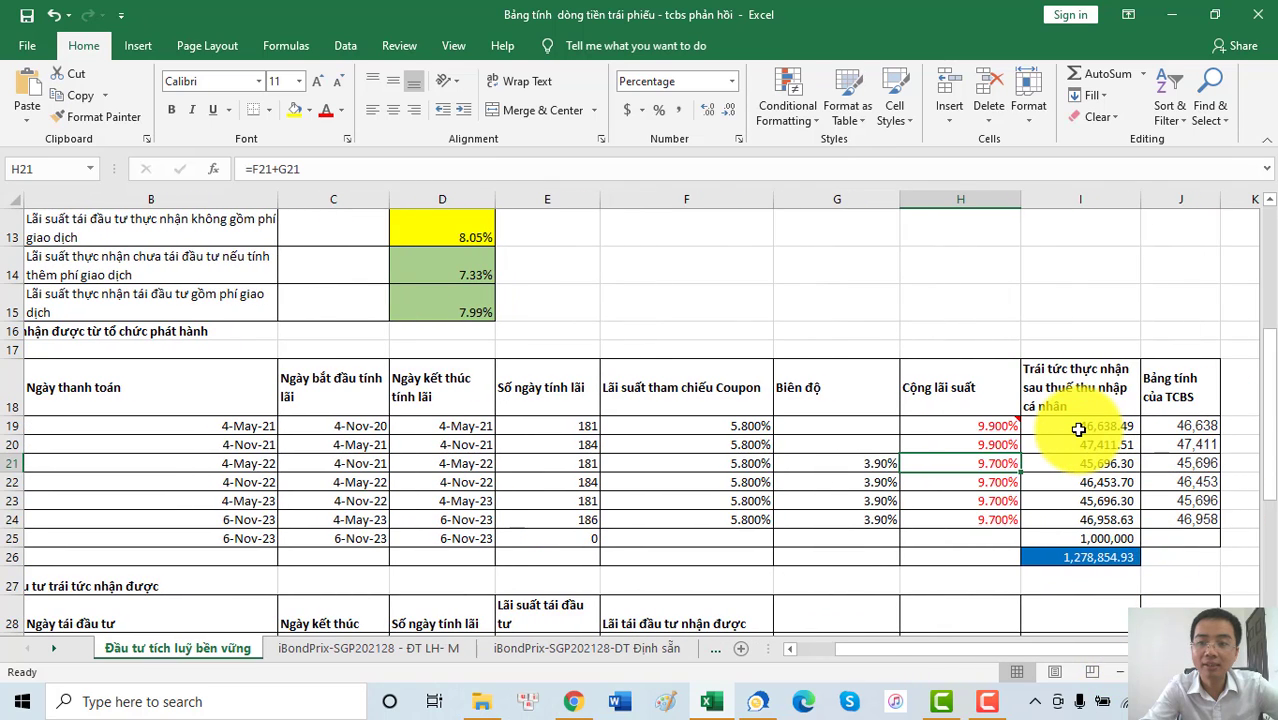
left_click(1079, 429)
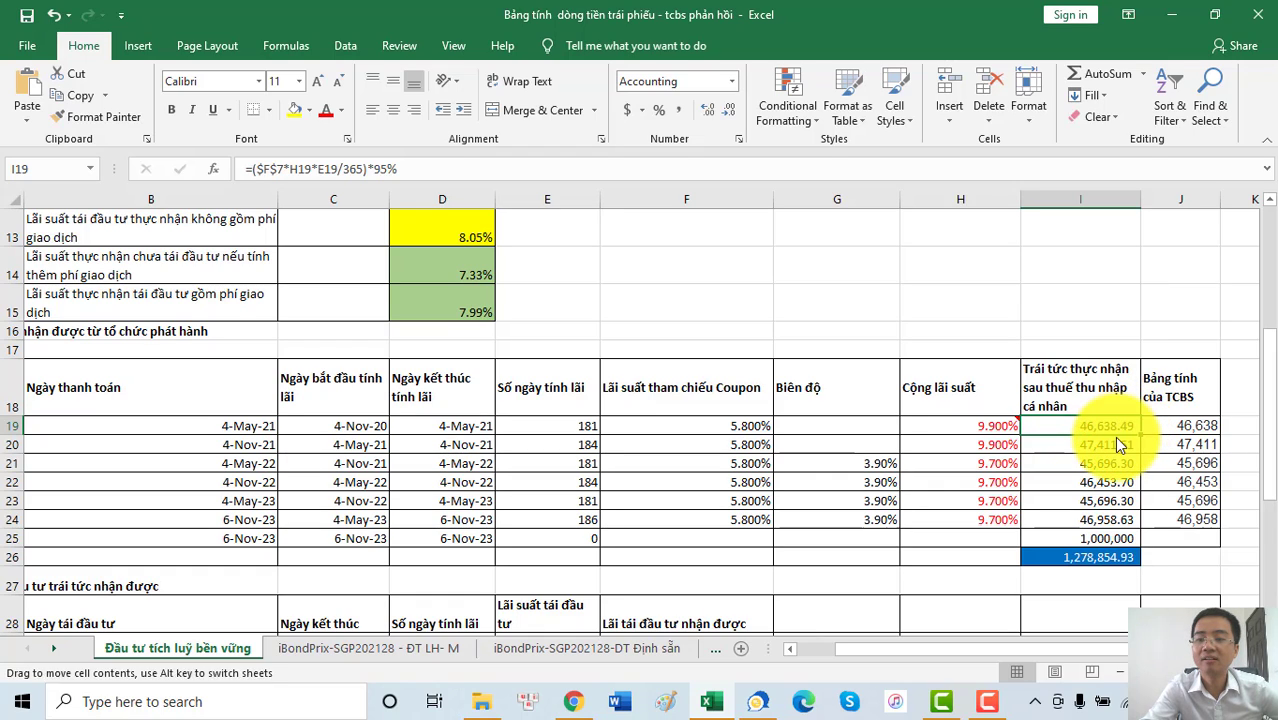
left_click(1095, 463)
left_click(1100, 514)
Step: Show the Đã tái đầu tư cash flow on TCInvest and compare its reinvestment interest with section 2 of the Excel sheet
scroll(1099, 470, "down", 1)
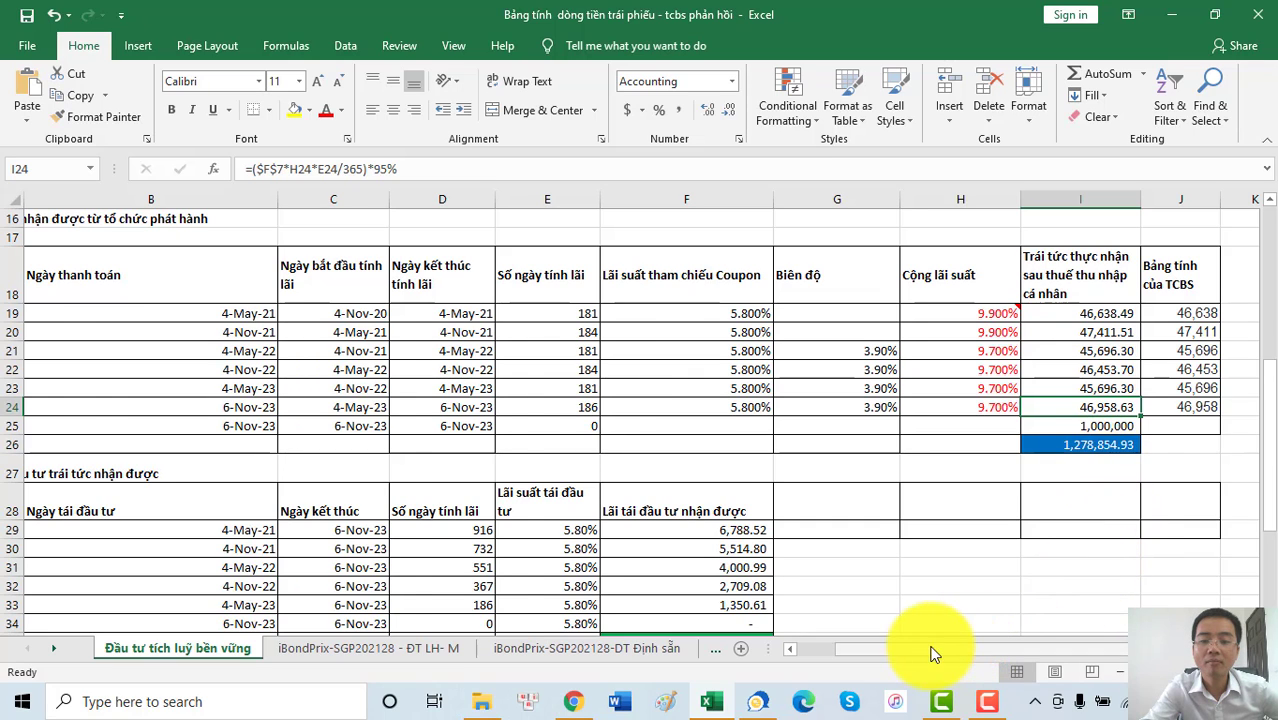
left_click_drag(929, 648, 805, 652)
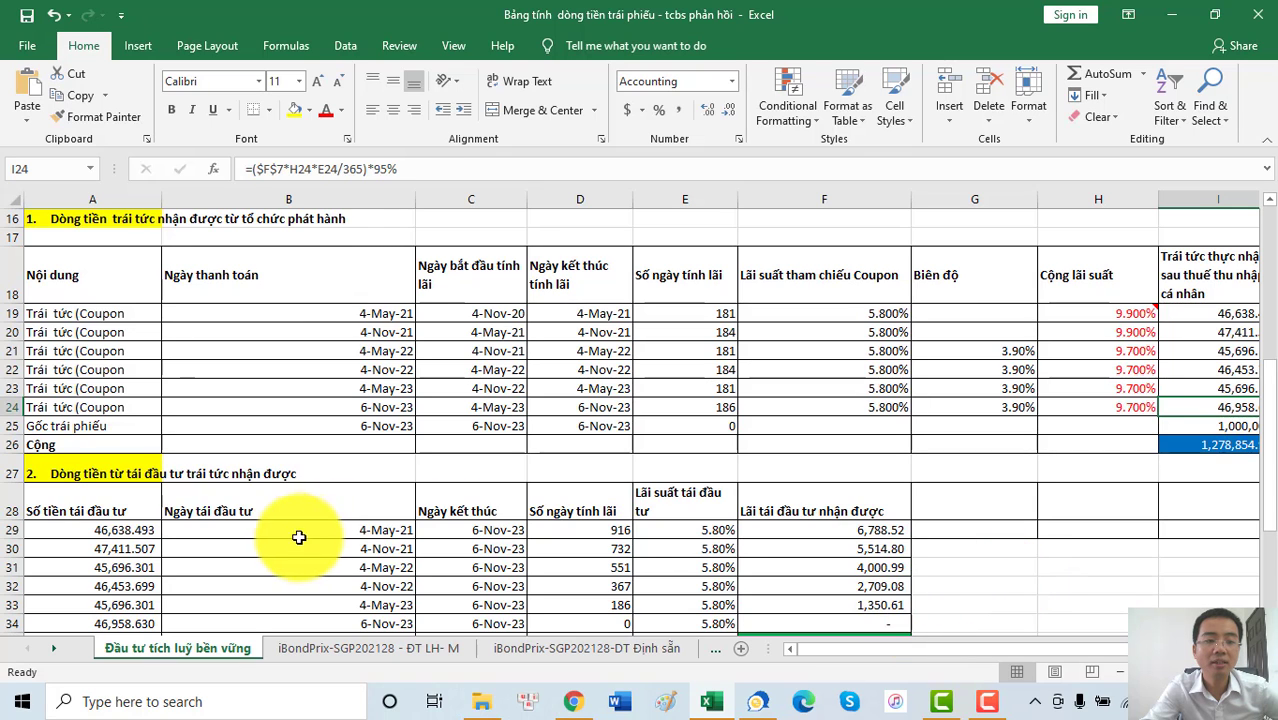
scroll(273, 541, "down", 1)
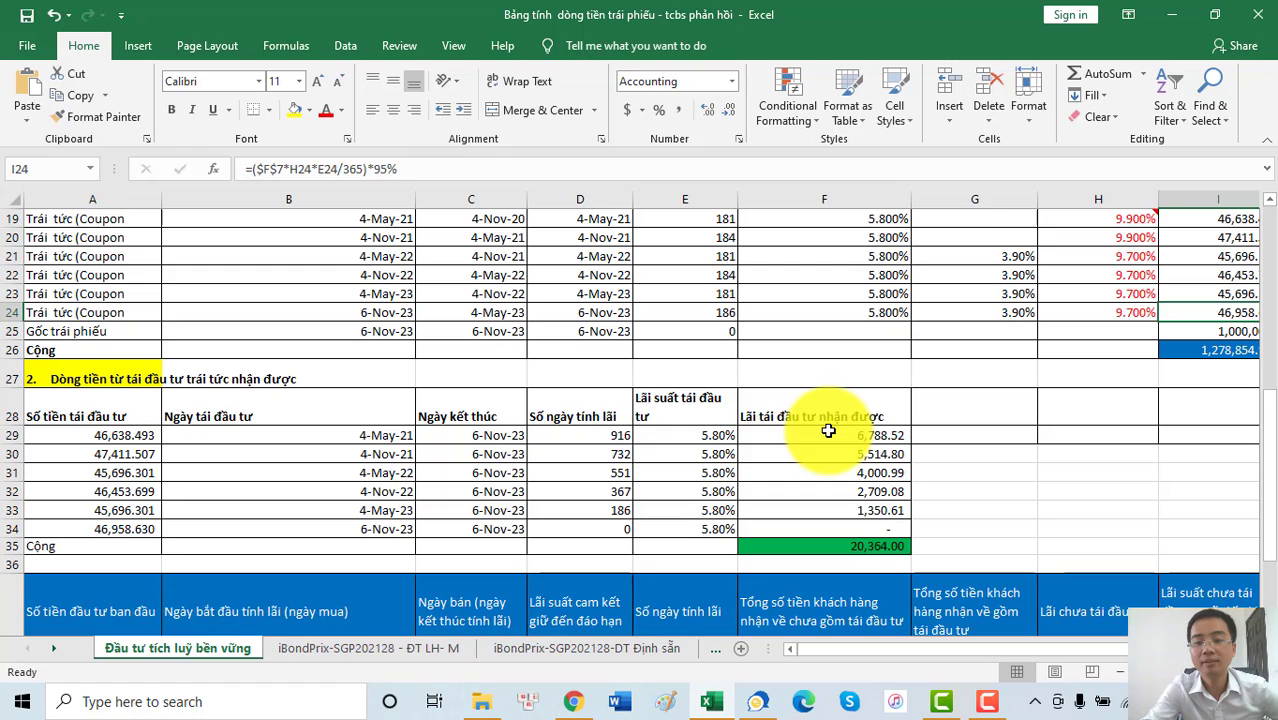
key("alt+Tab")
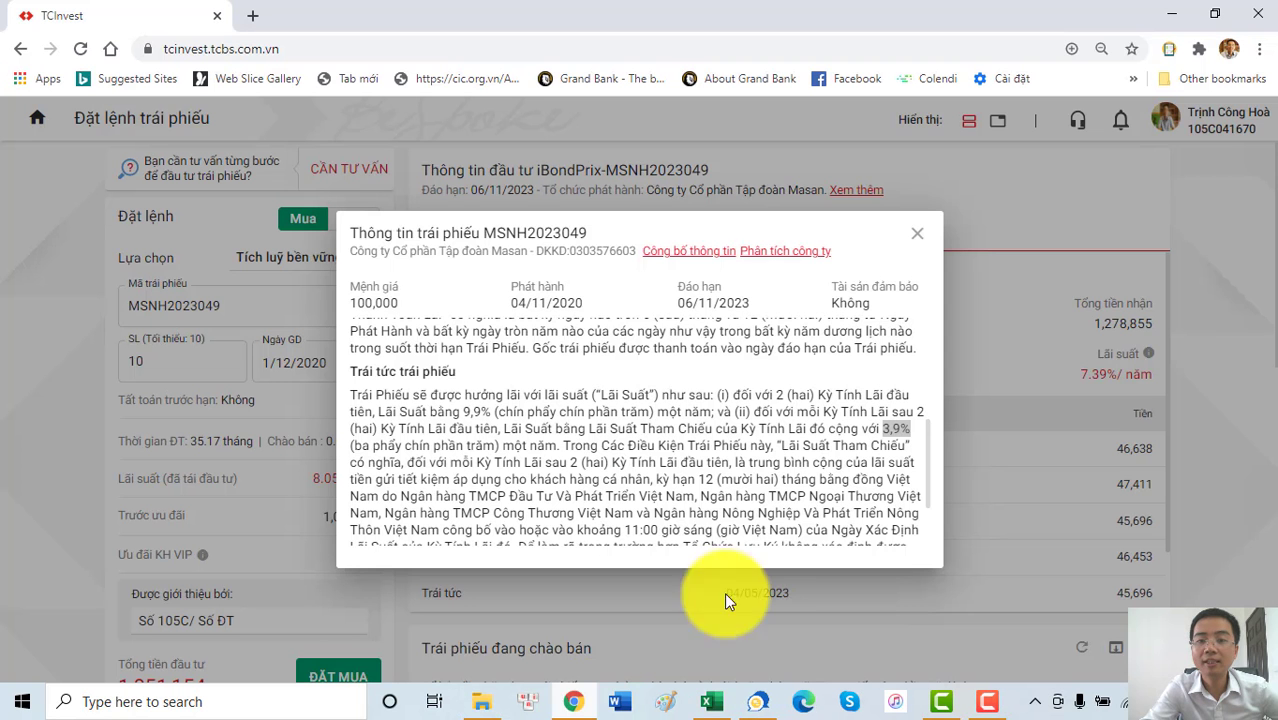
left_click(917, 235)
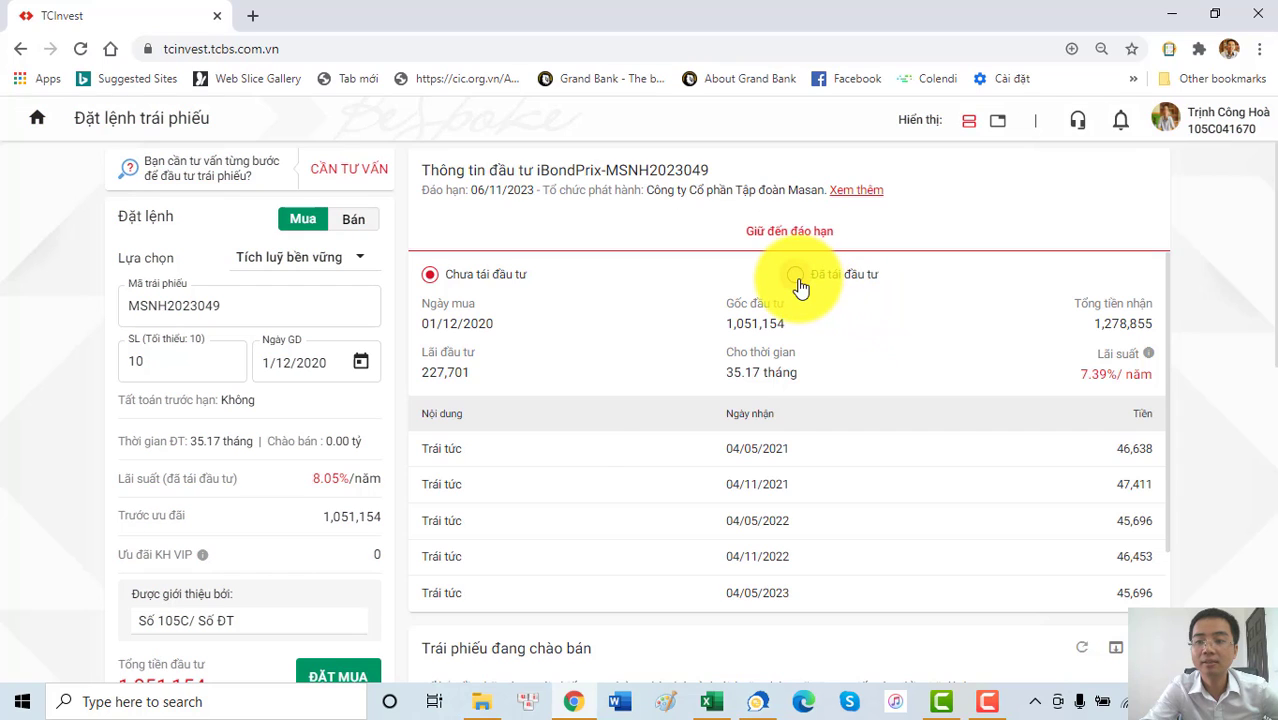
left_click(797, 276)
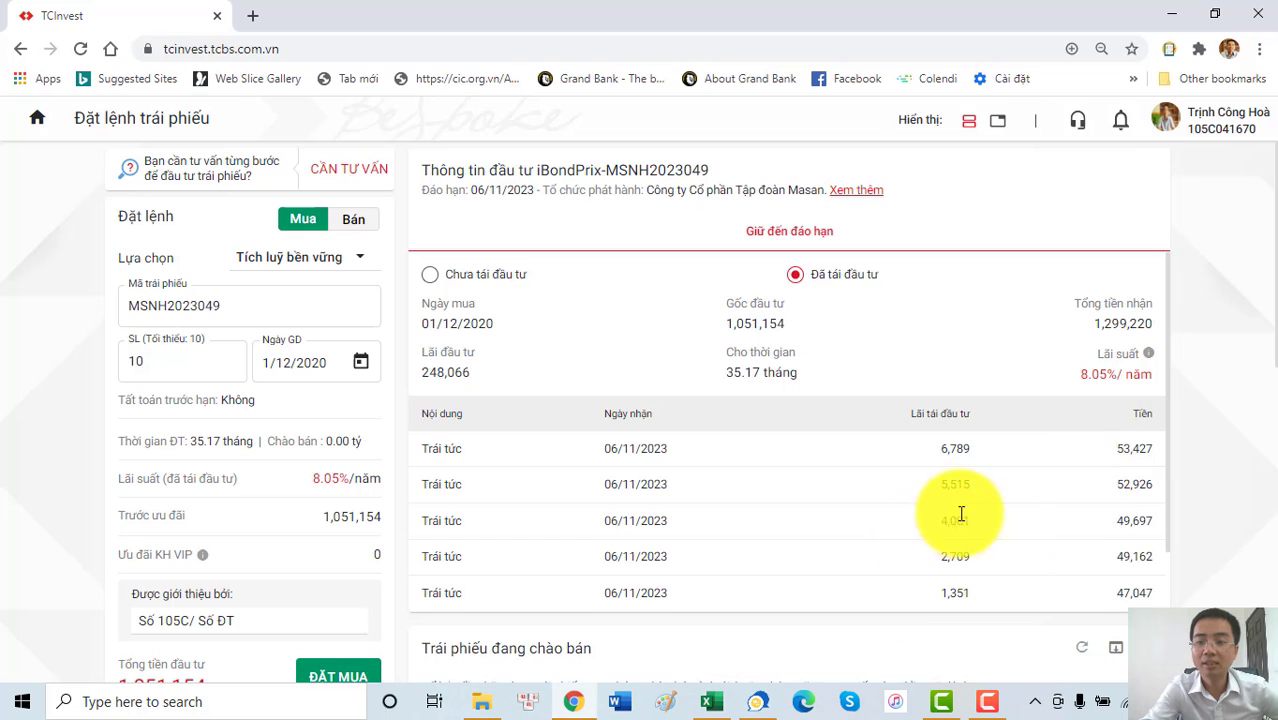
key("alt+Tab")
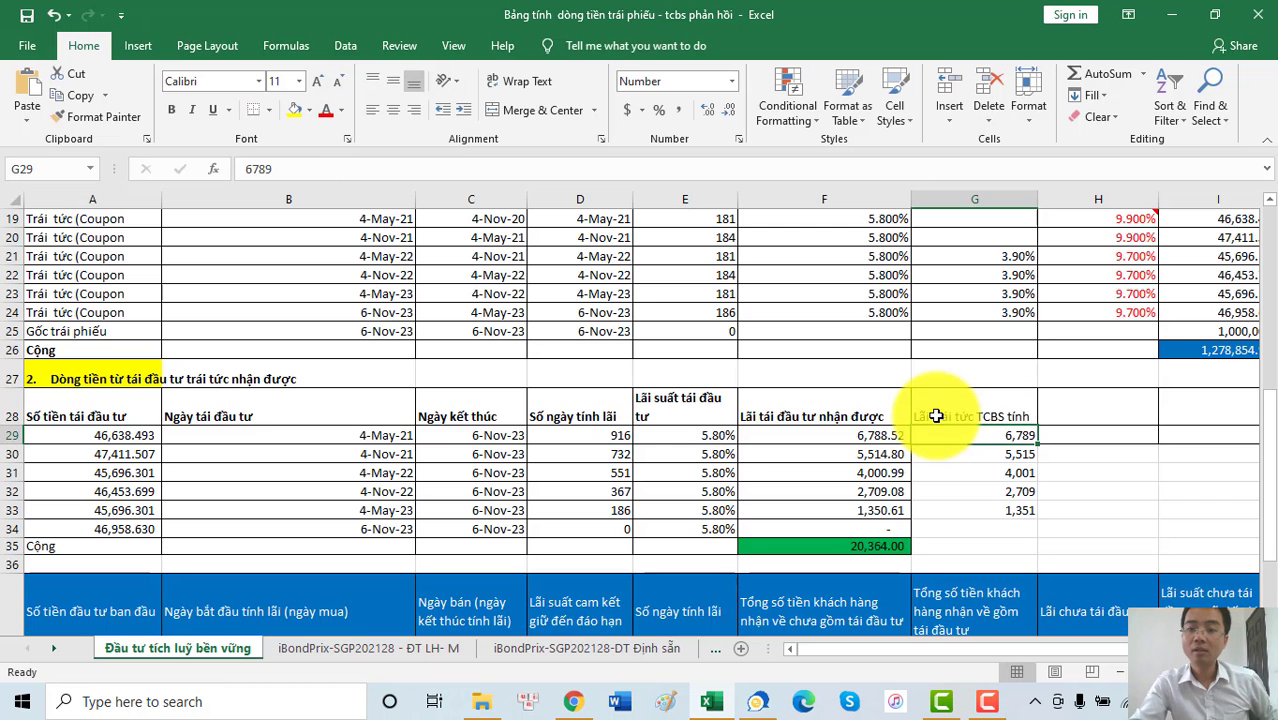
Step: Fill headers F28:G28 yellow without bold, and show the reinvestment interest in F29:F33 with zero decimal places
left_click_drag(893, 416, 975, 416)
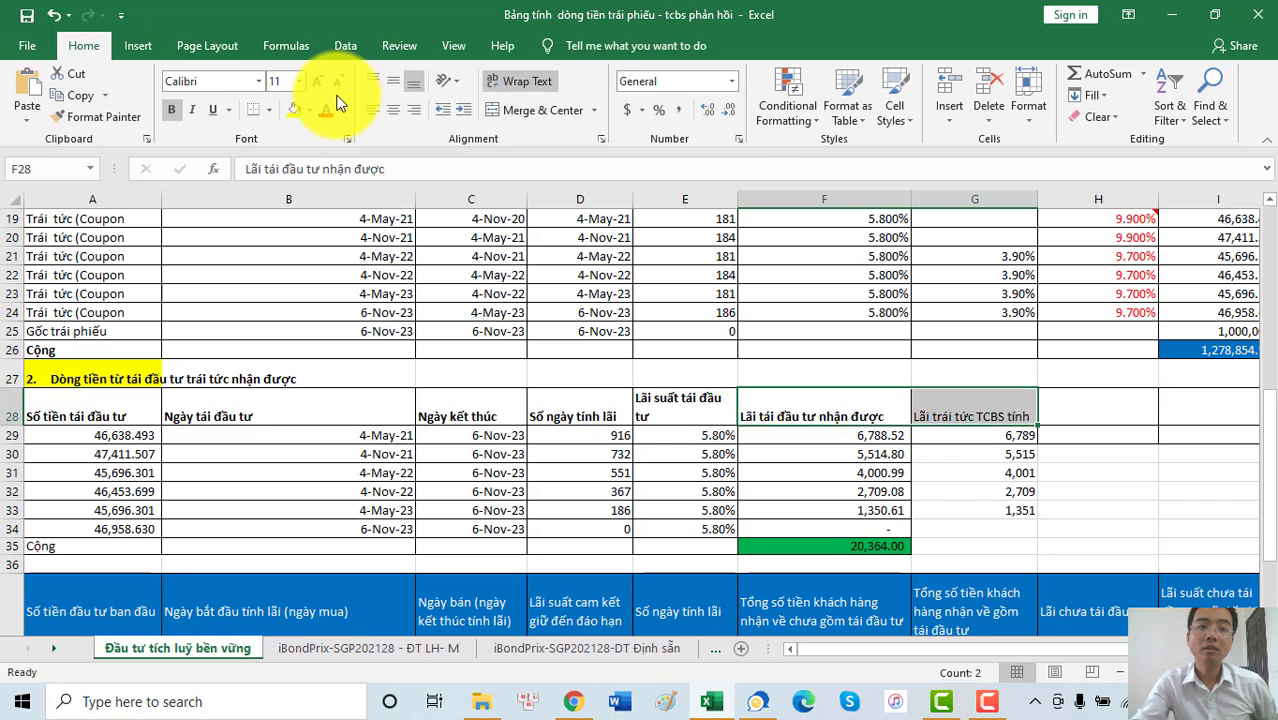
left_click(295, 114)
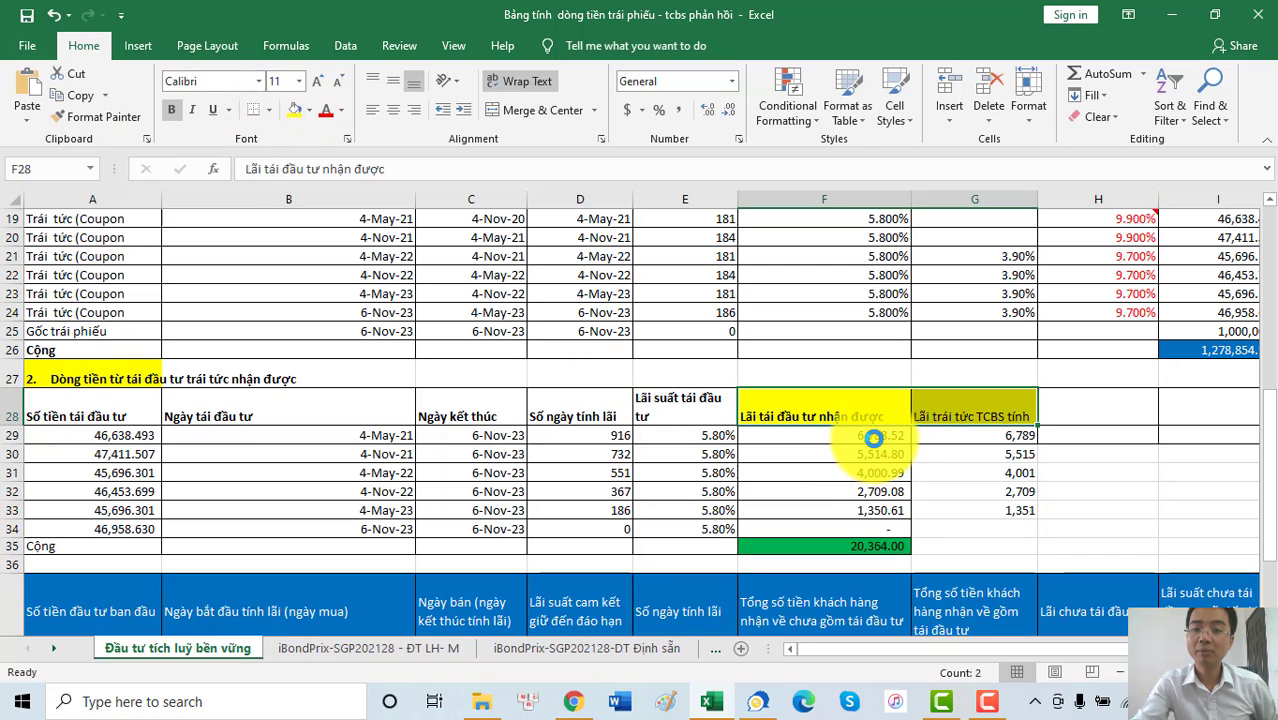
left_click_drag(869, 436, 853, 512)
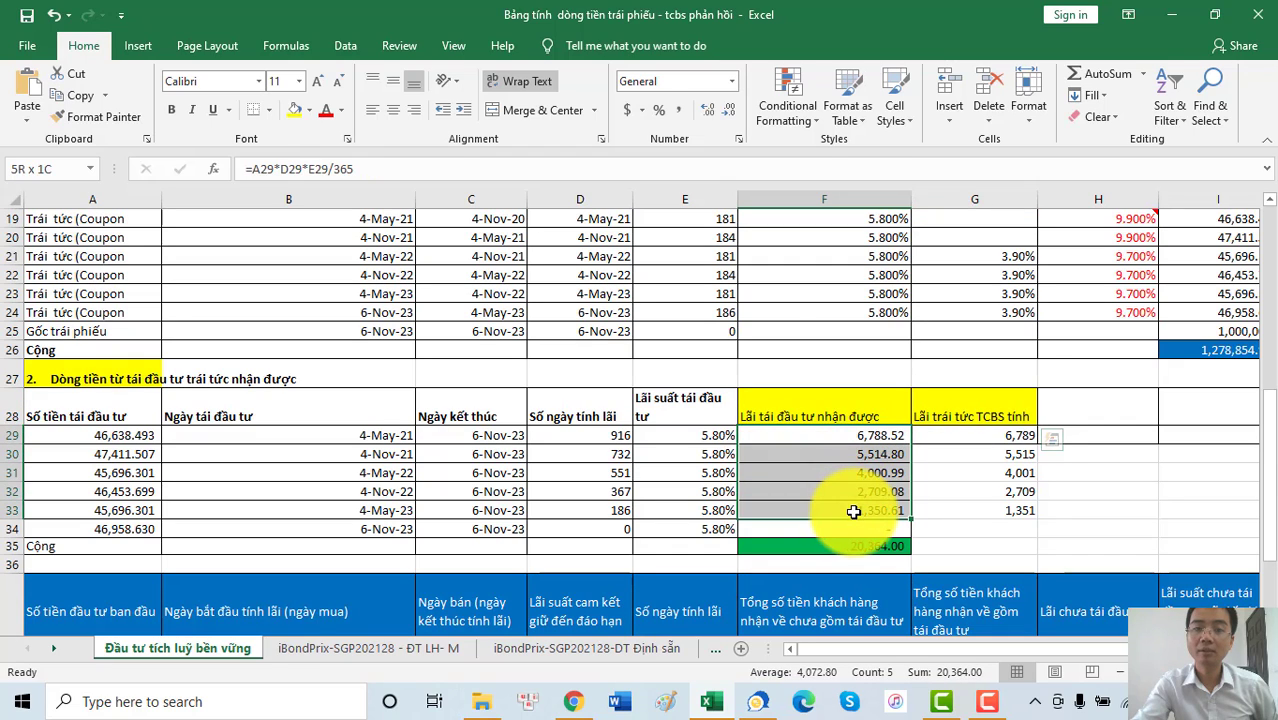
left_click(707, 112)
left_click(727, 112)
left_click(727, 112)
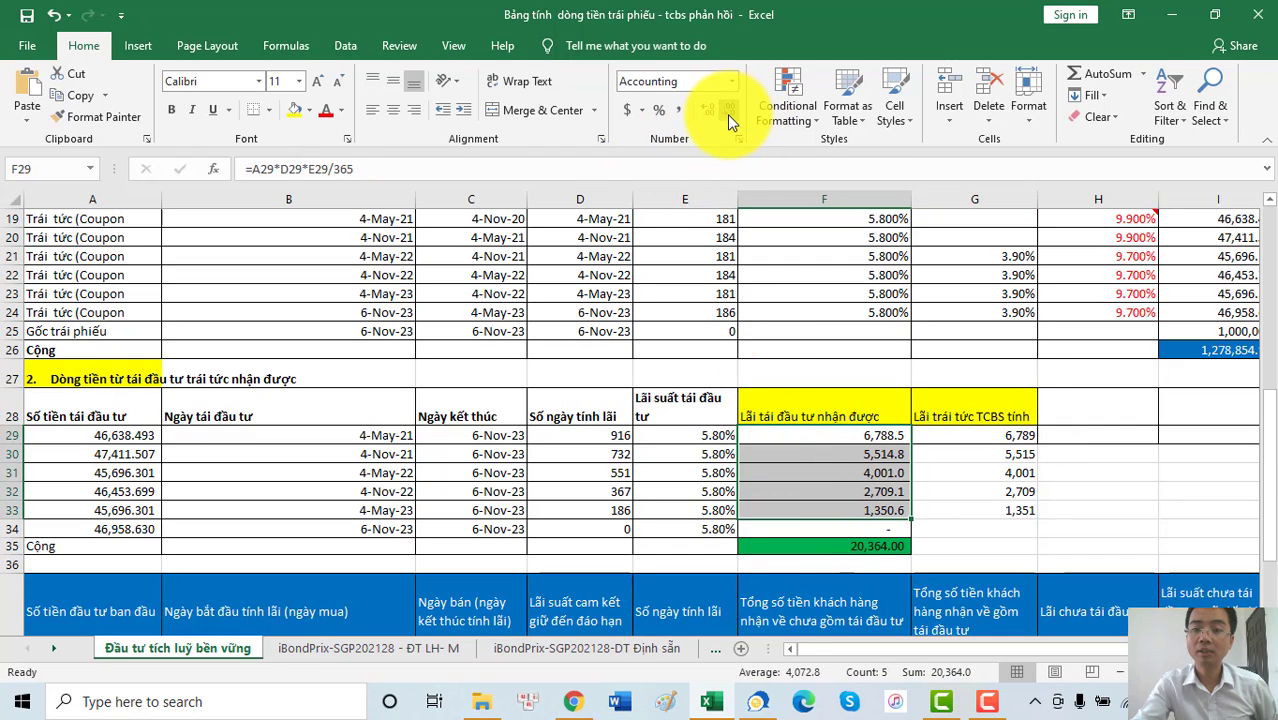
left_click(727, 112)
Step: Compare the calculated reinvestment interest in column F with the TCBS figures in column G, and look over the surrounding sections of the sheet
left_click(1012, 455)
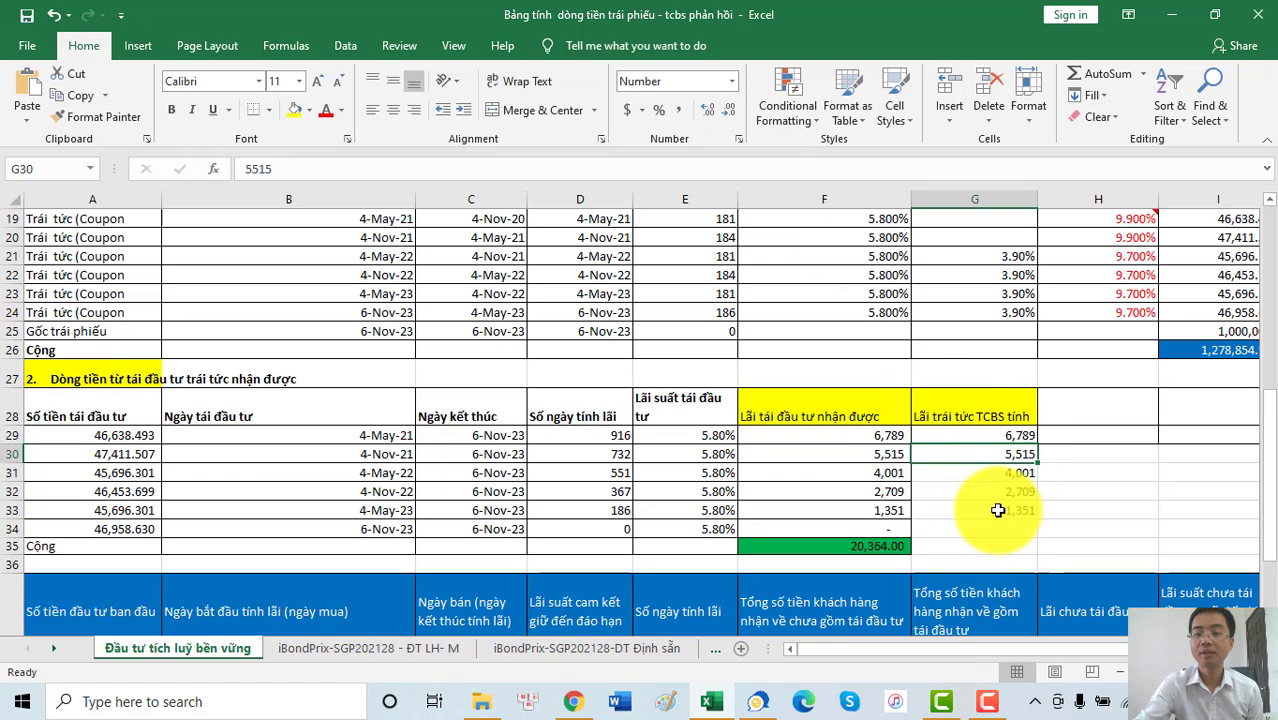
left_click(1045, 491)
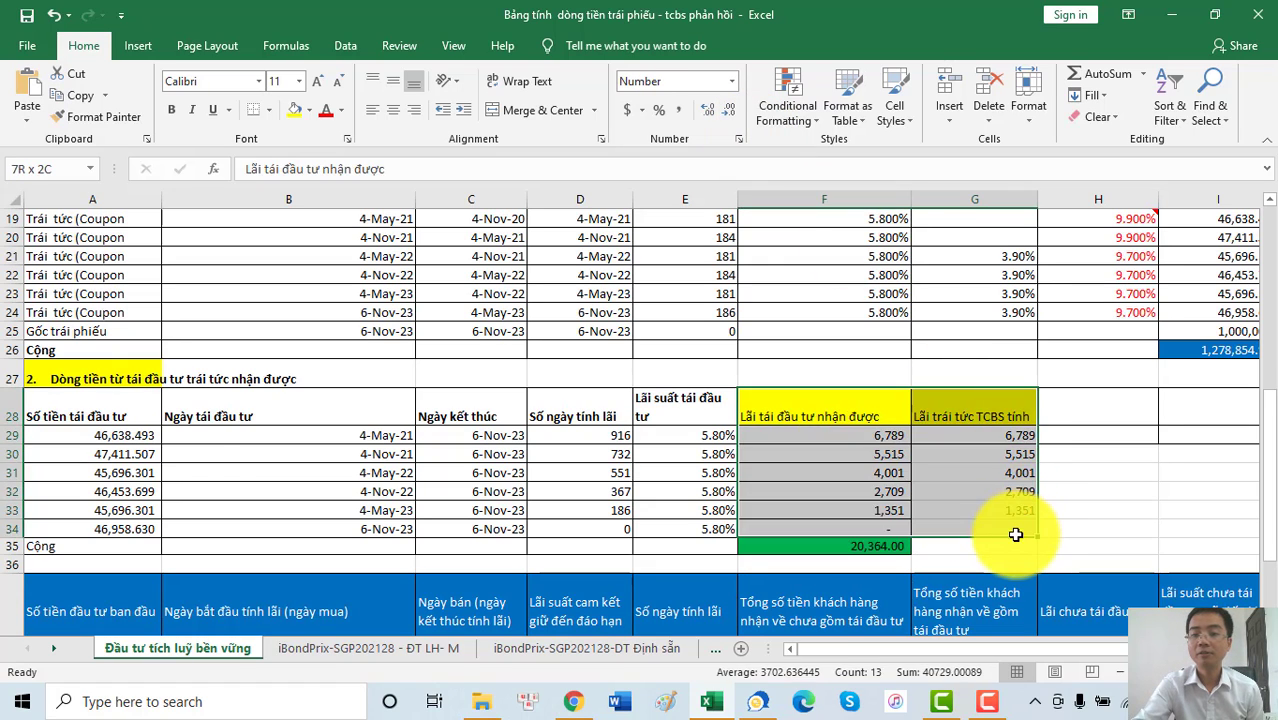
scroll(785, 492, "up", 3)
scroll(949, 479, "down", 2)
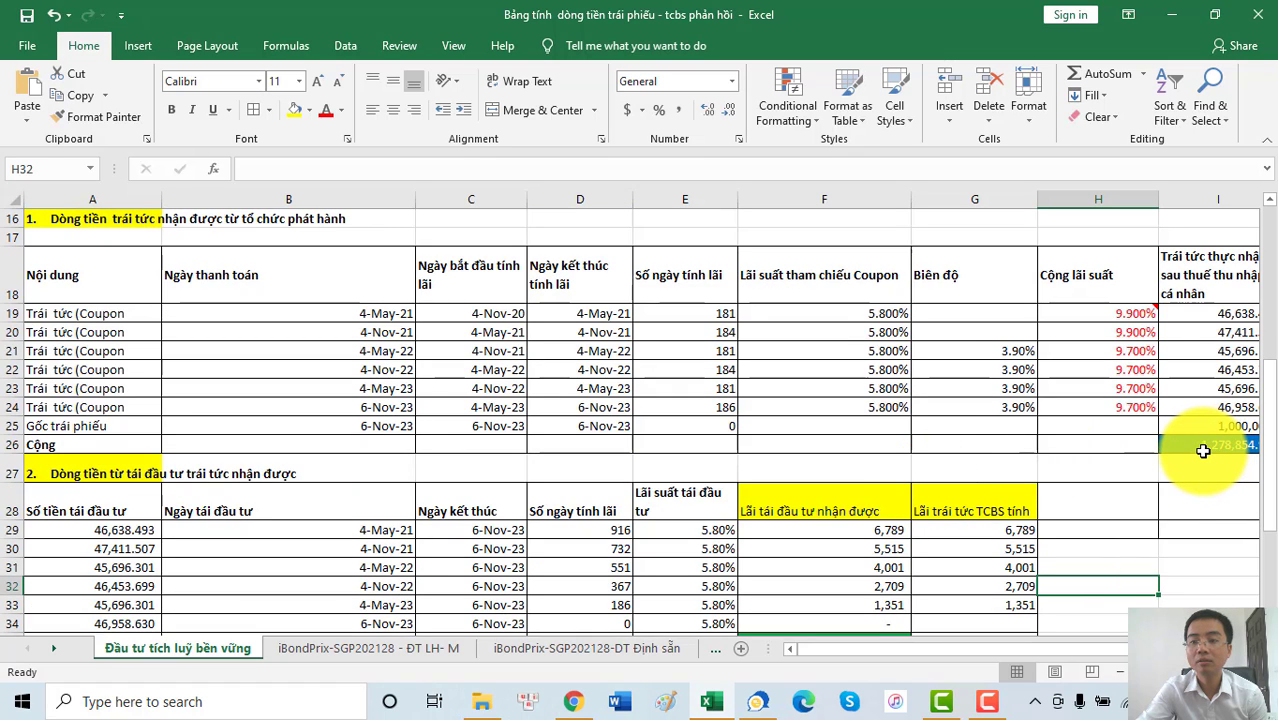
scroll(912, 479, "down", 2)
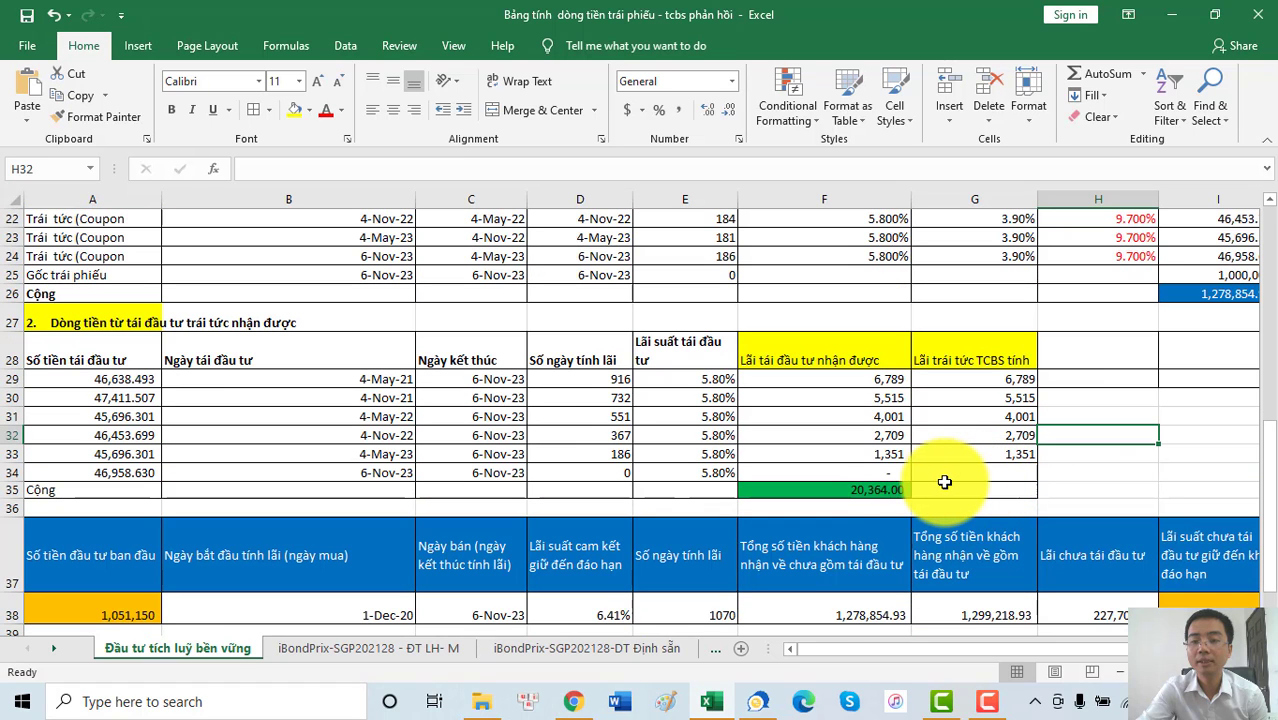
scroll(886, 485, "up", 4)
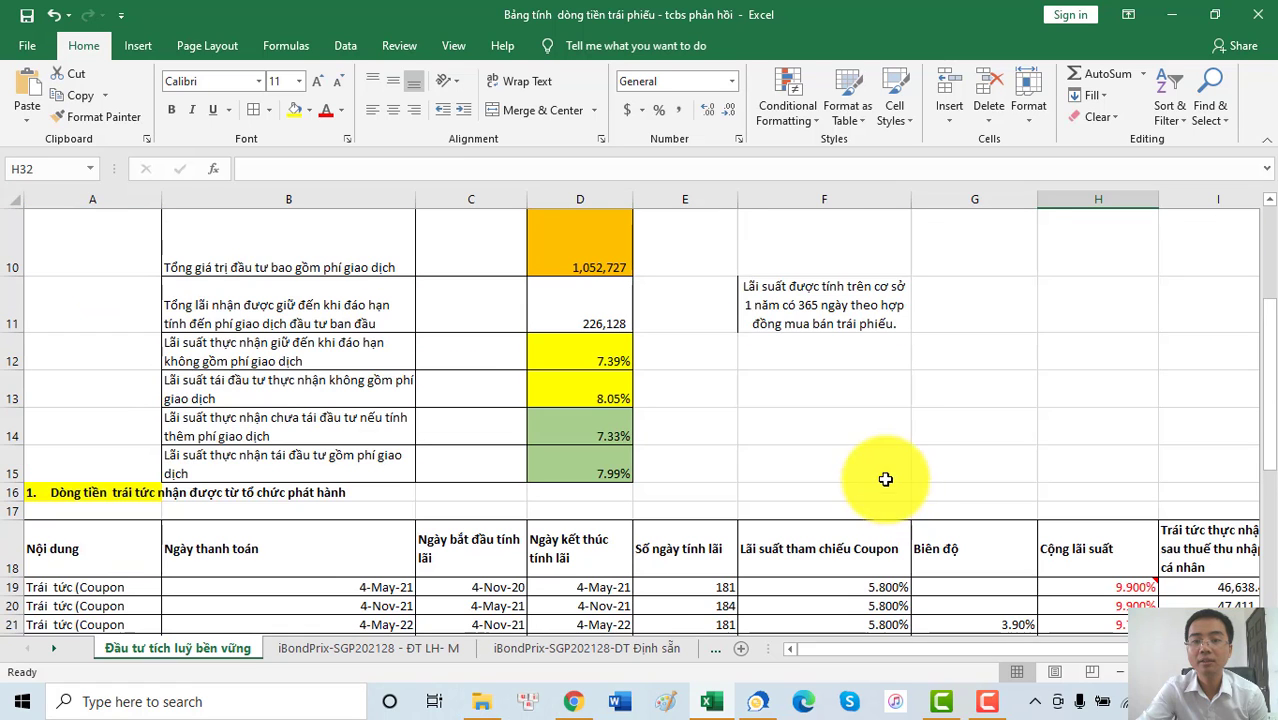
scroll(885, 476, "down", 1)
scroll(885, 476, "down", 4)
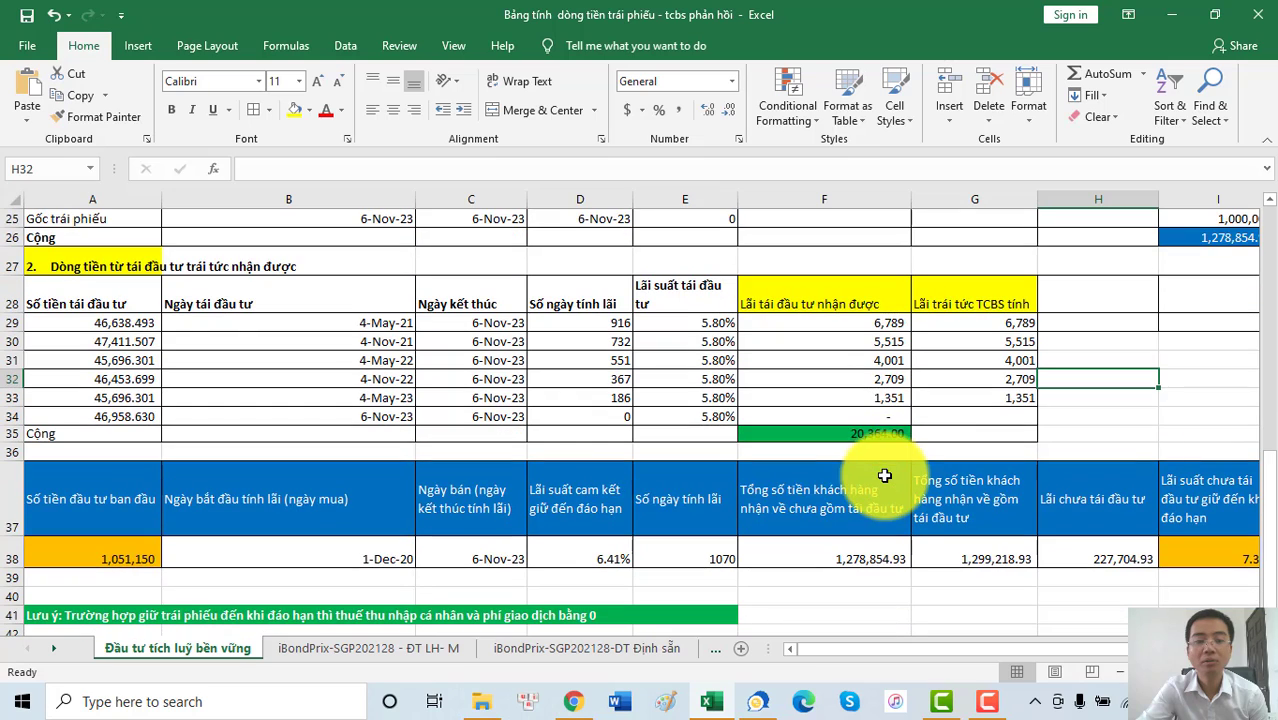
Step: Set the committed held-to-maturity rate in D38 to 7.39%
left_click(106, 558)
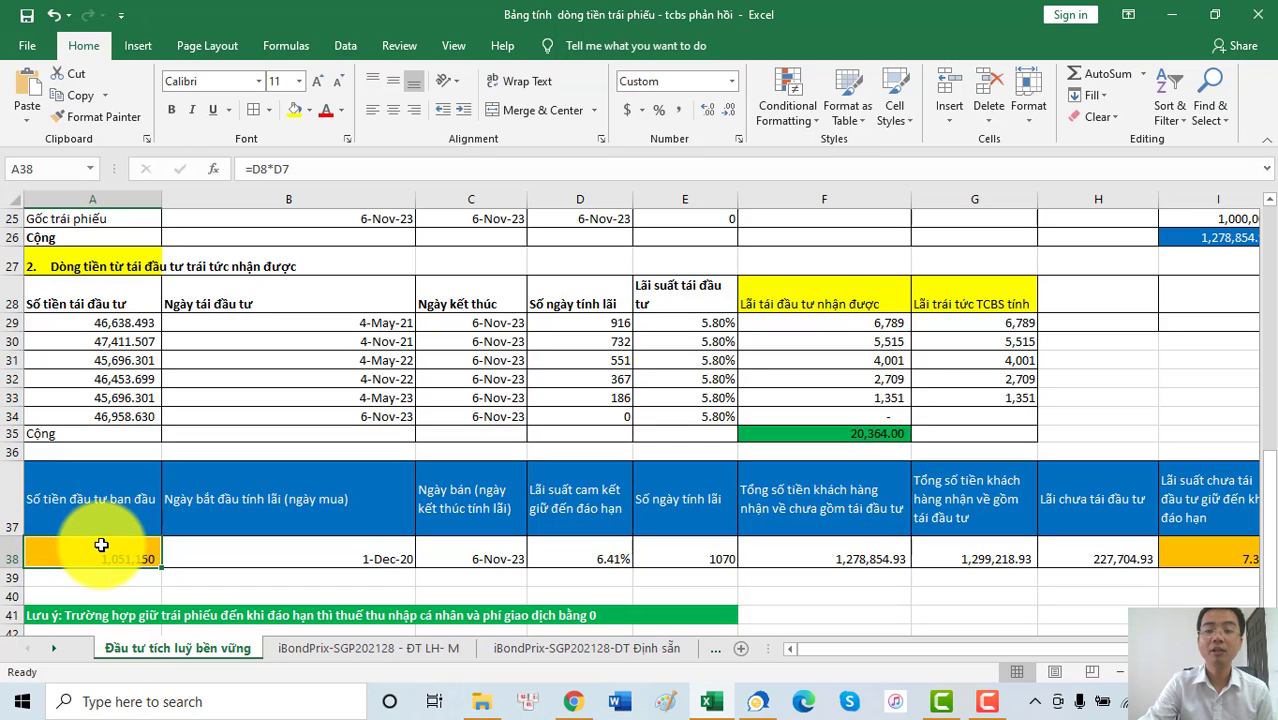
key("ctrl+z")
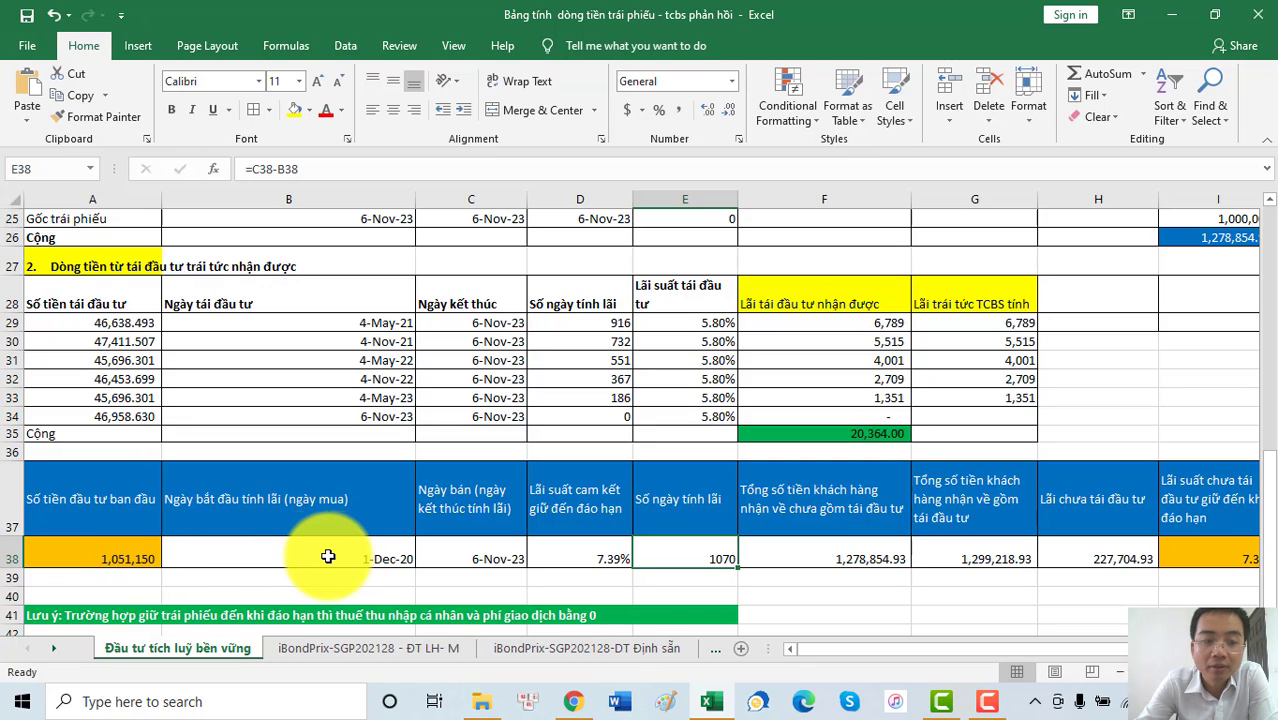
Step: Examine the initial investment formula in A38 and the non-reinvested held-to-maturity yield formula in I38
left_click(101, 557)
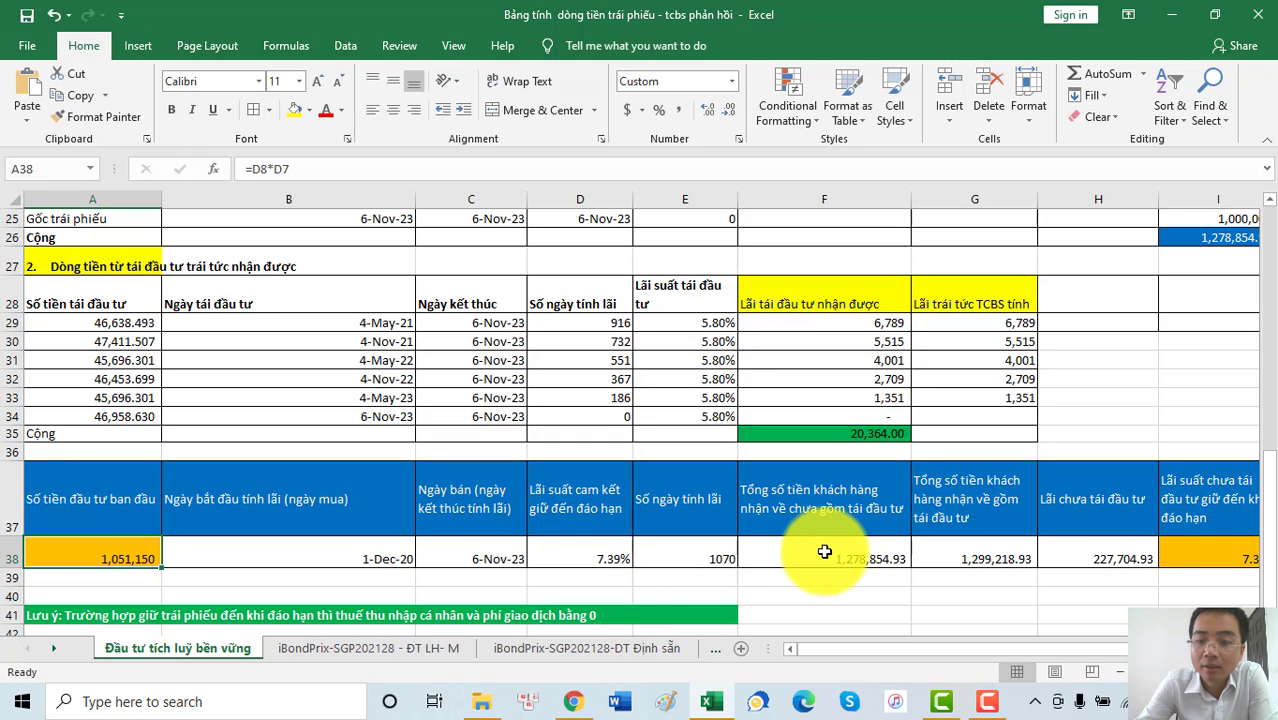
left_click_drag(1050, 648, 1085, 648)
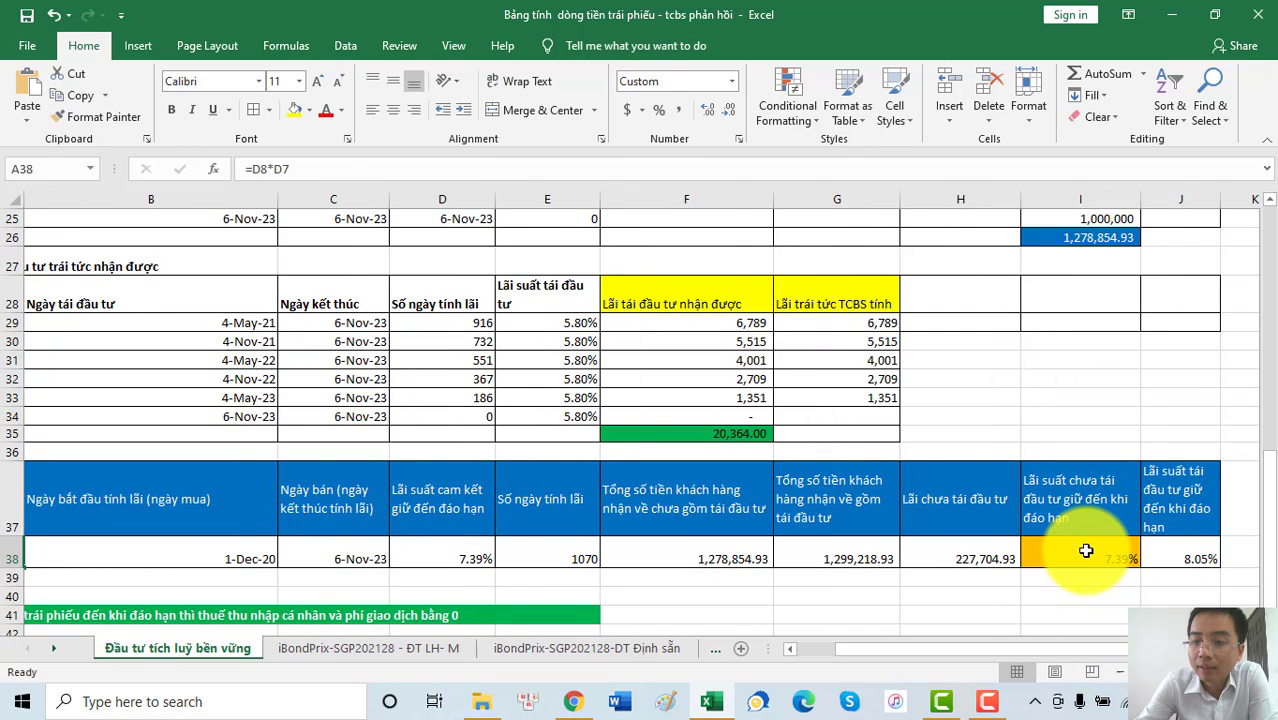
left_click(1086, 551)
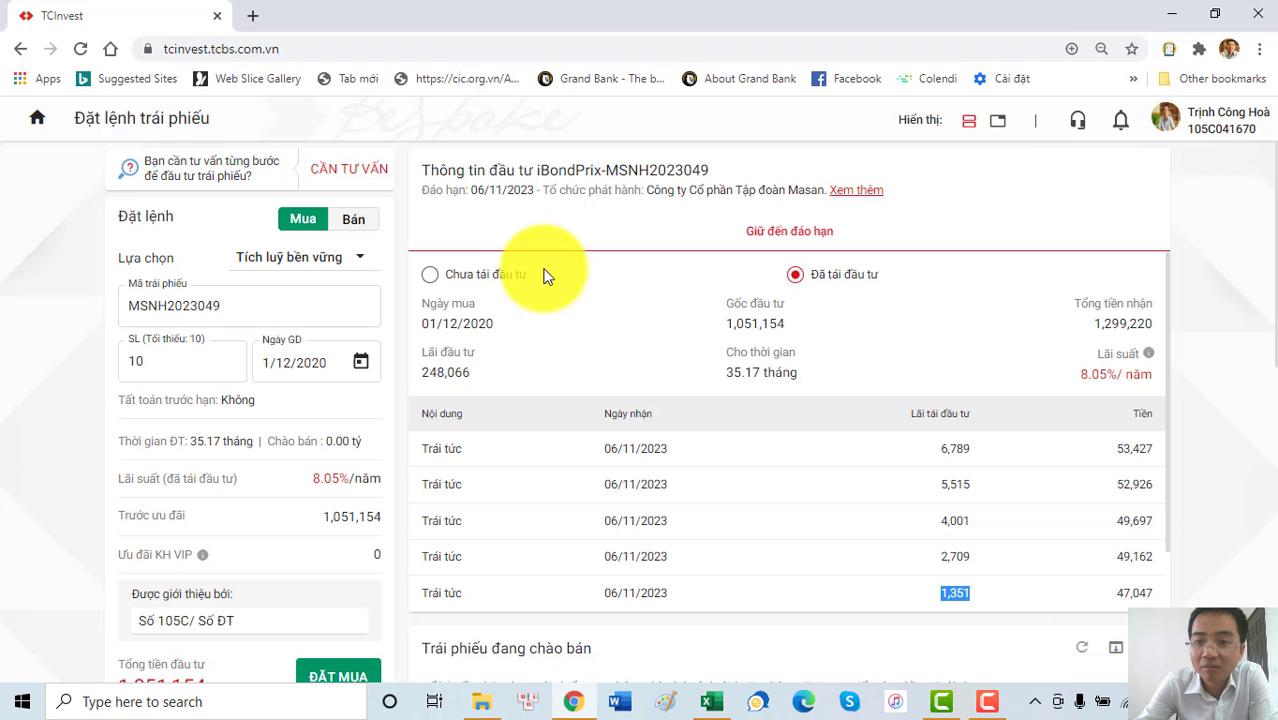
Step: Switch to TCInvest and check the bond's total received and yield under Chưa tái đầu tư and Đã tái đầu tư
left_click(575, 702)
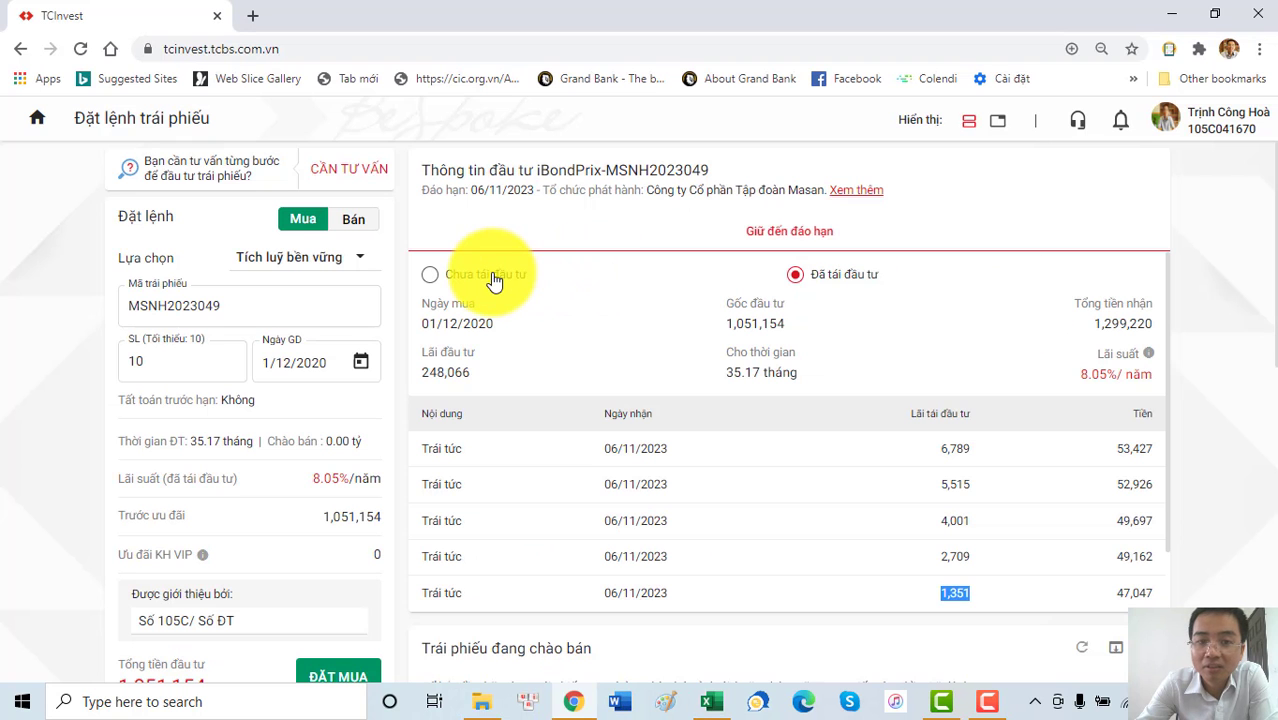
left_click(494, 282)
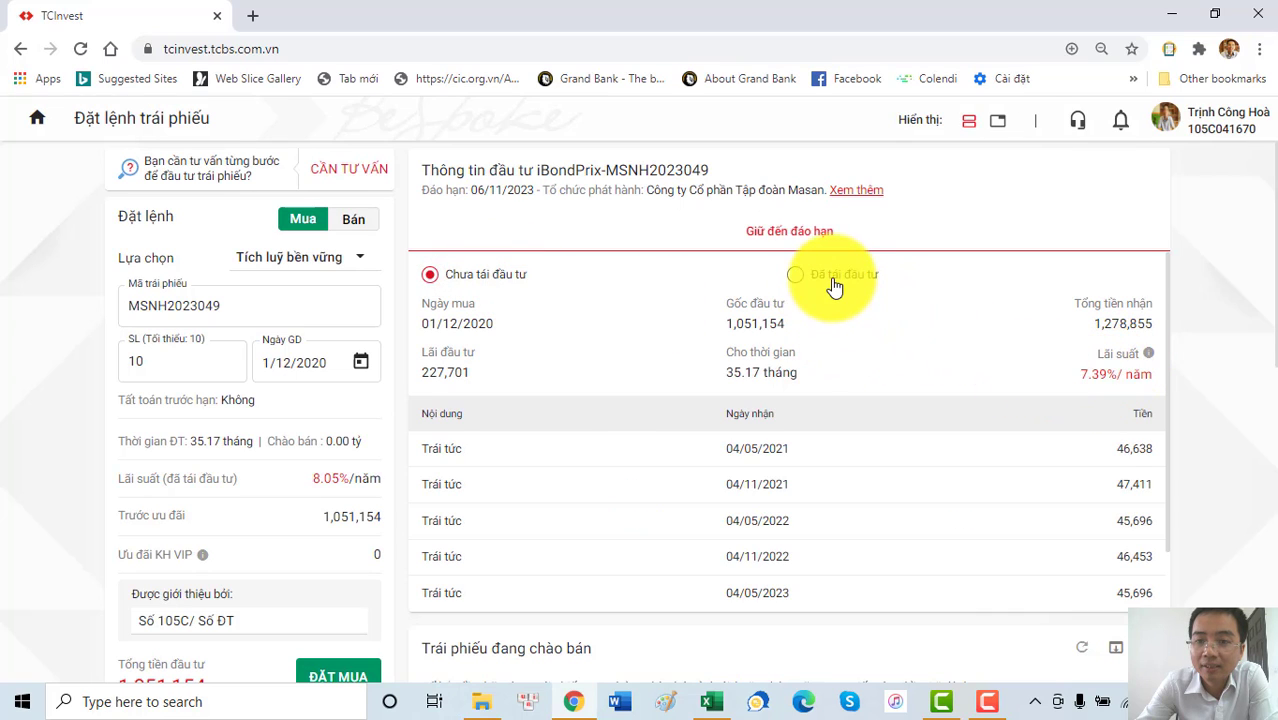
left_click(948, 320)
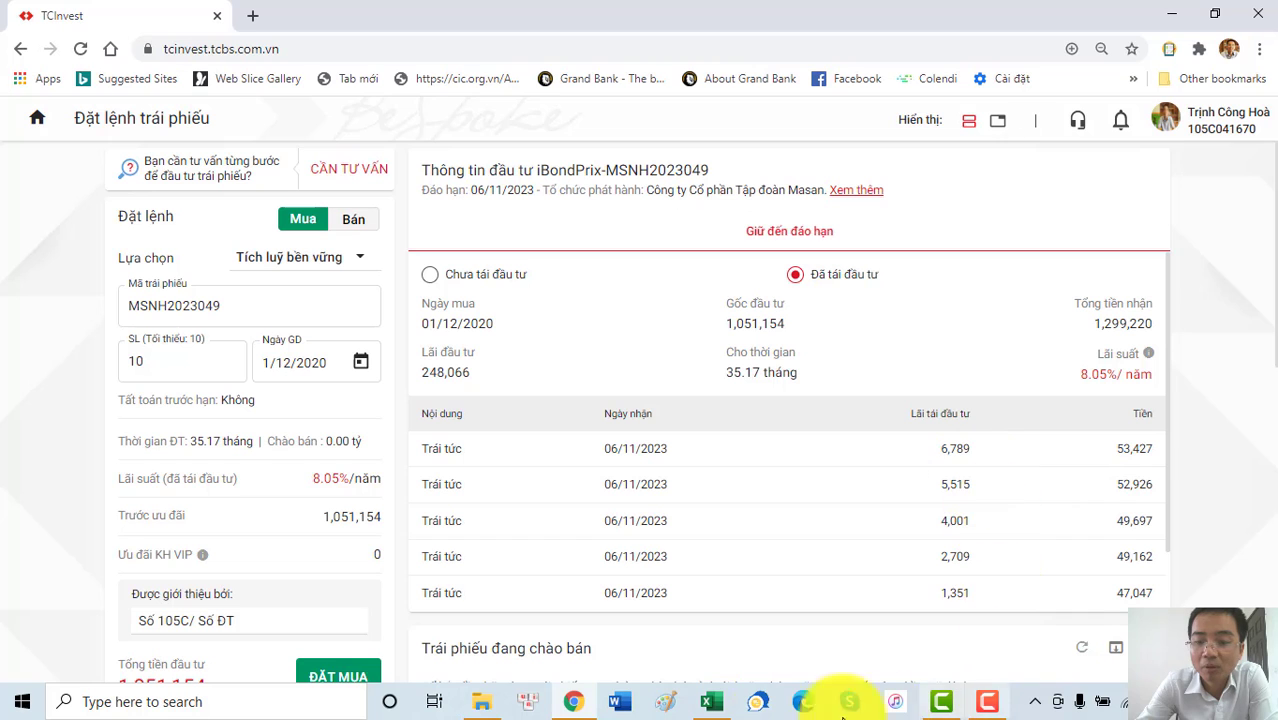
Step: Back in Excel, review the summary yields in row 38 against the coupon and reinvestment cash flow tables in sections 1 and 2
left_click(724, 708)
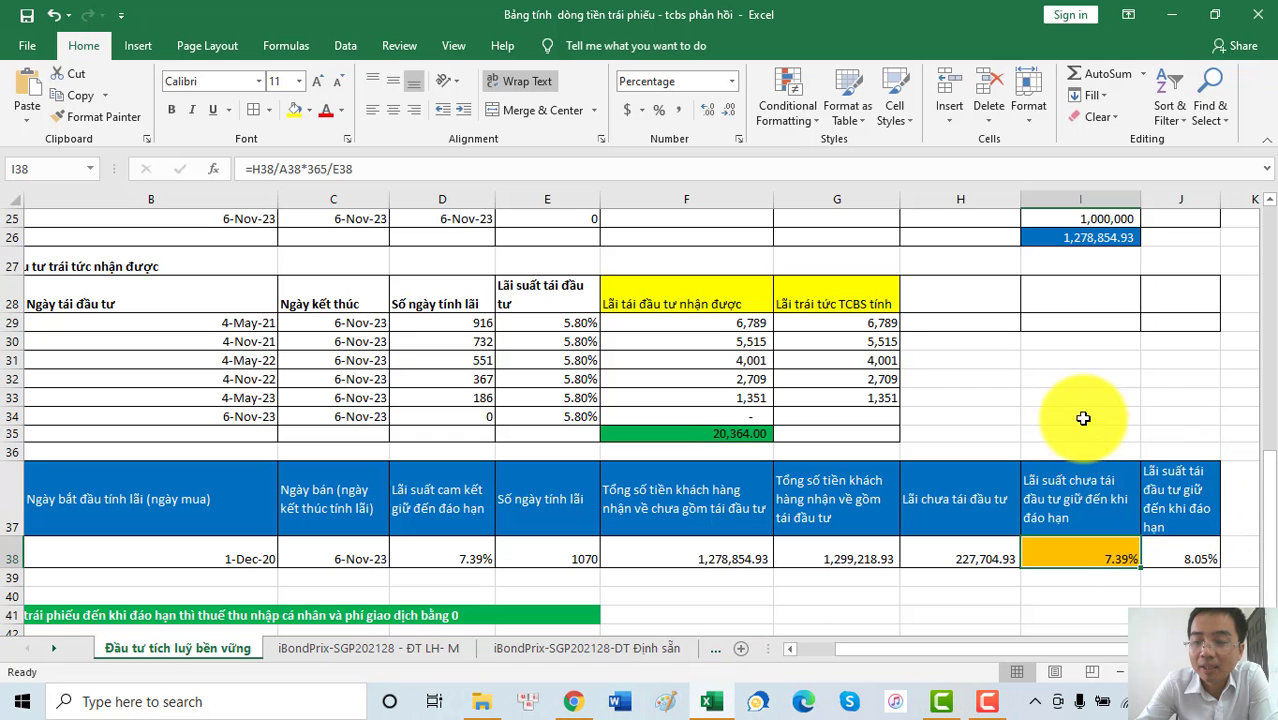
scroll(1037, 348, "down", 2)
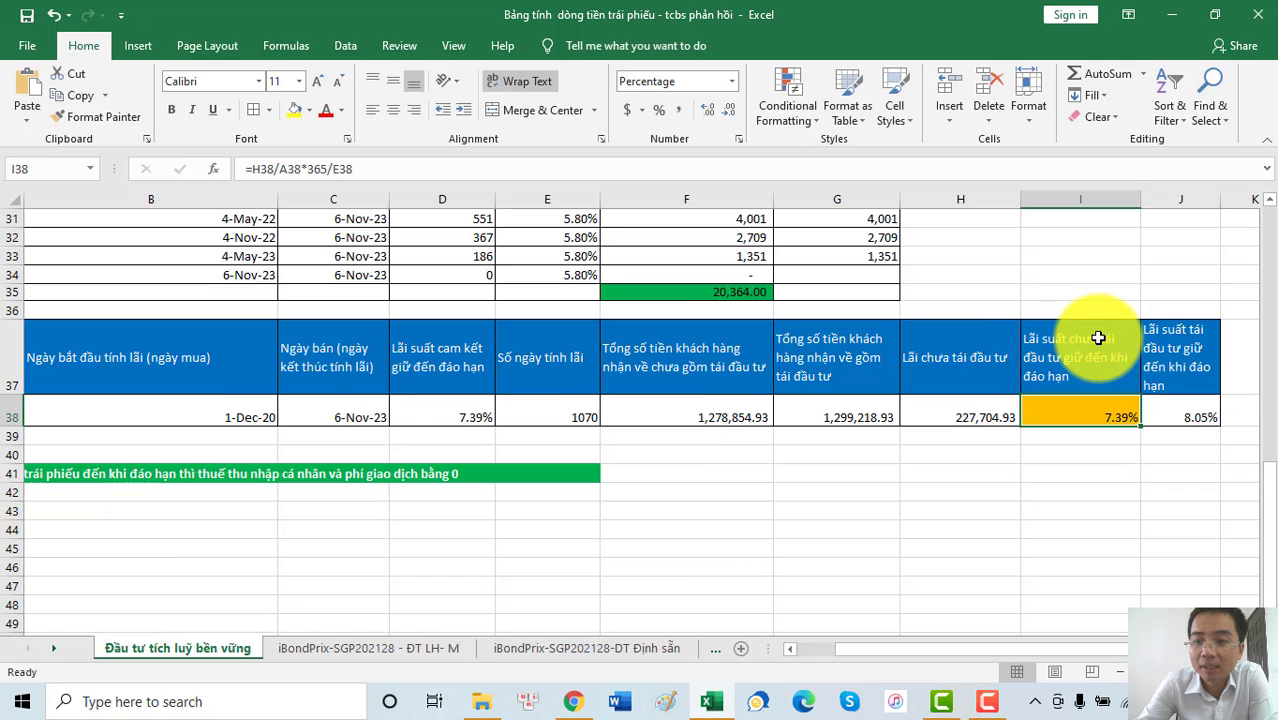
scroll(1095, 340, "up", 2)
scroll(1098, 338, "up", 3)
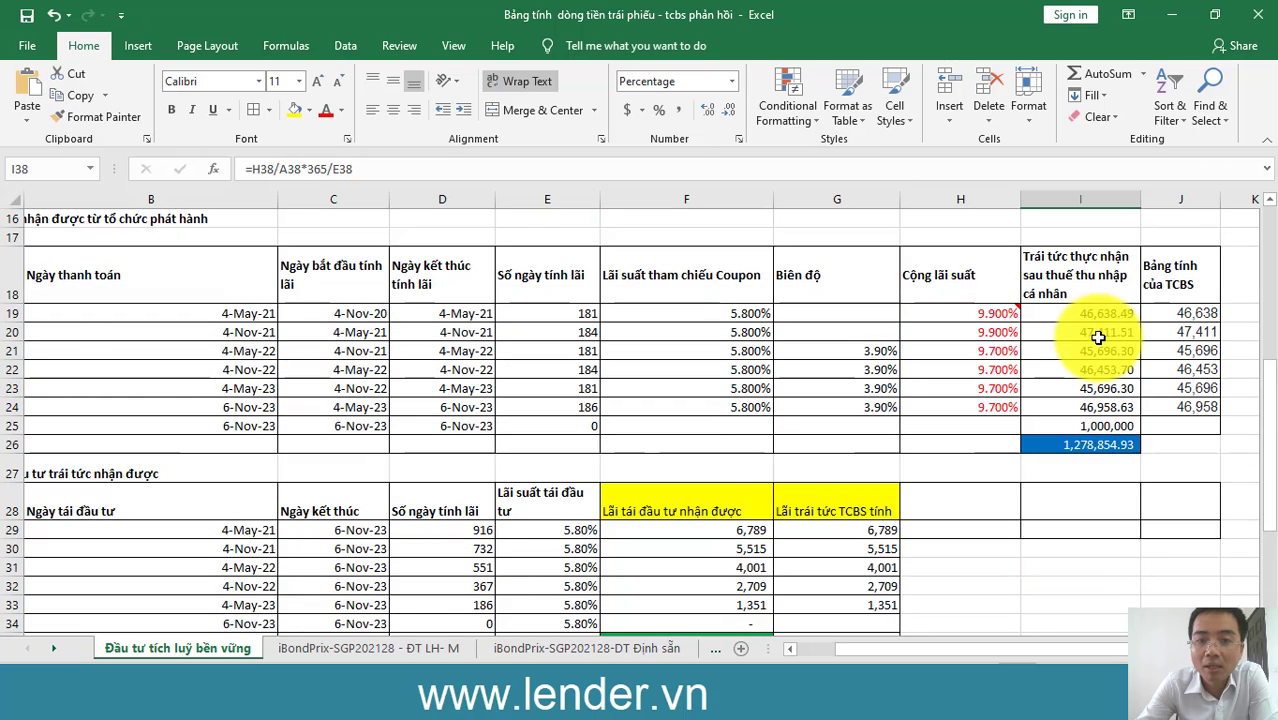
scroll(1098, 338, "up", 3)
scroll(1098, 338, "down", 4)
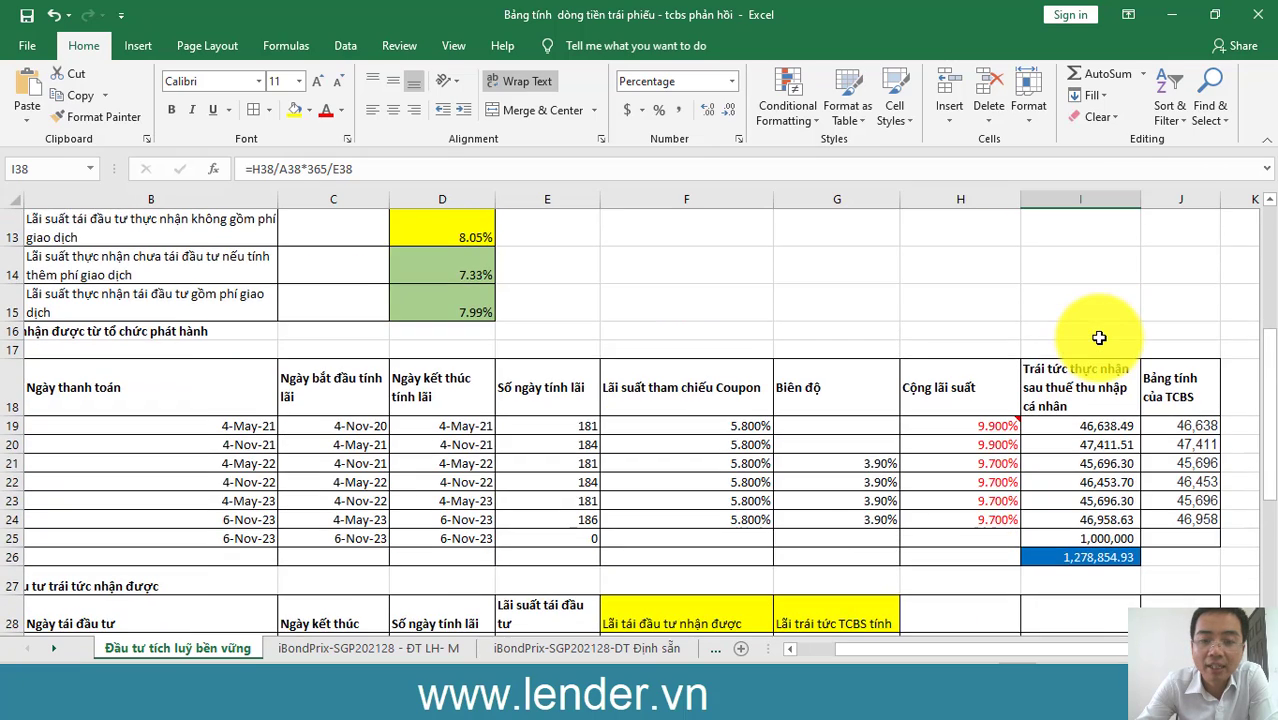
scroll(1098, 338, "down", 2)
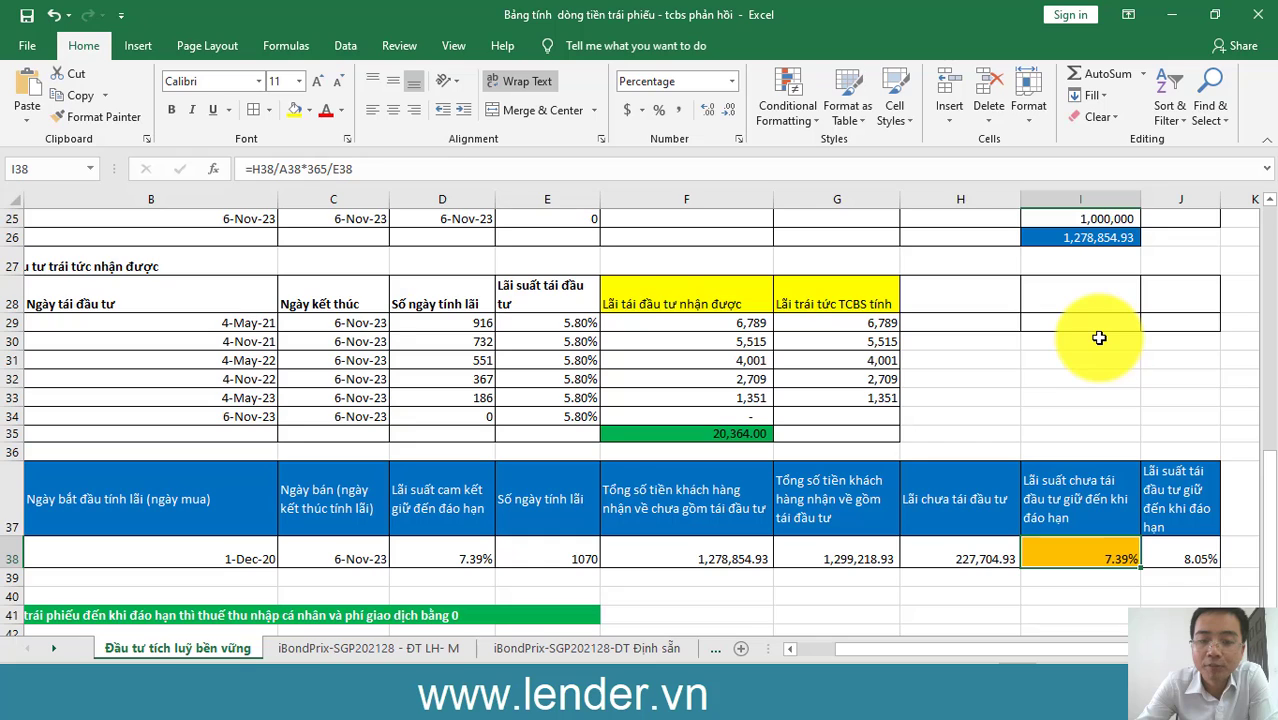
scroll(1098, 338, "down", 1)
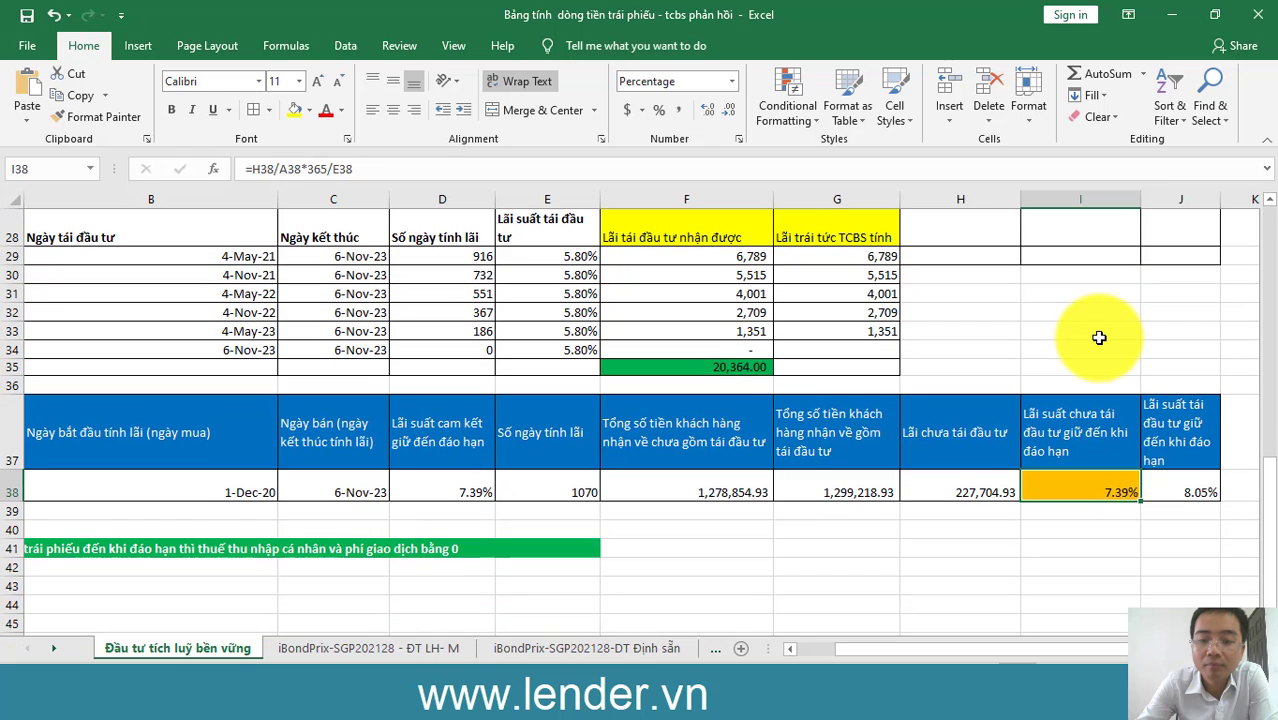